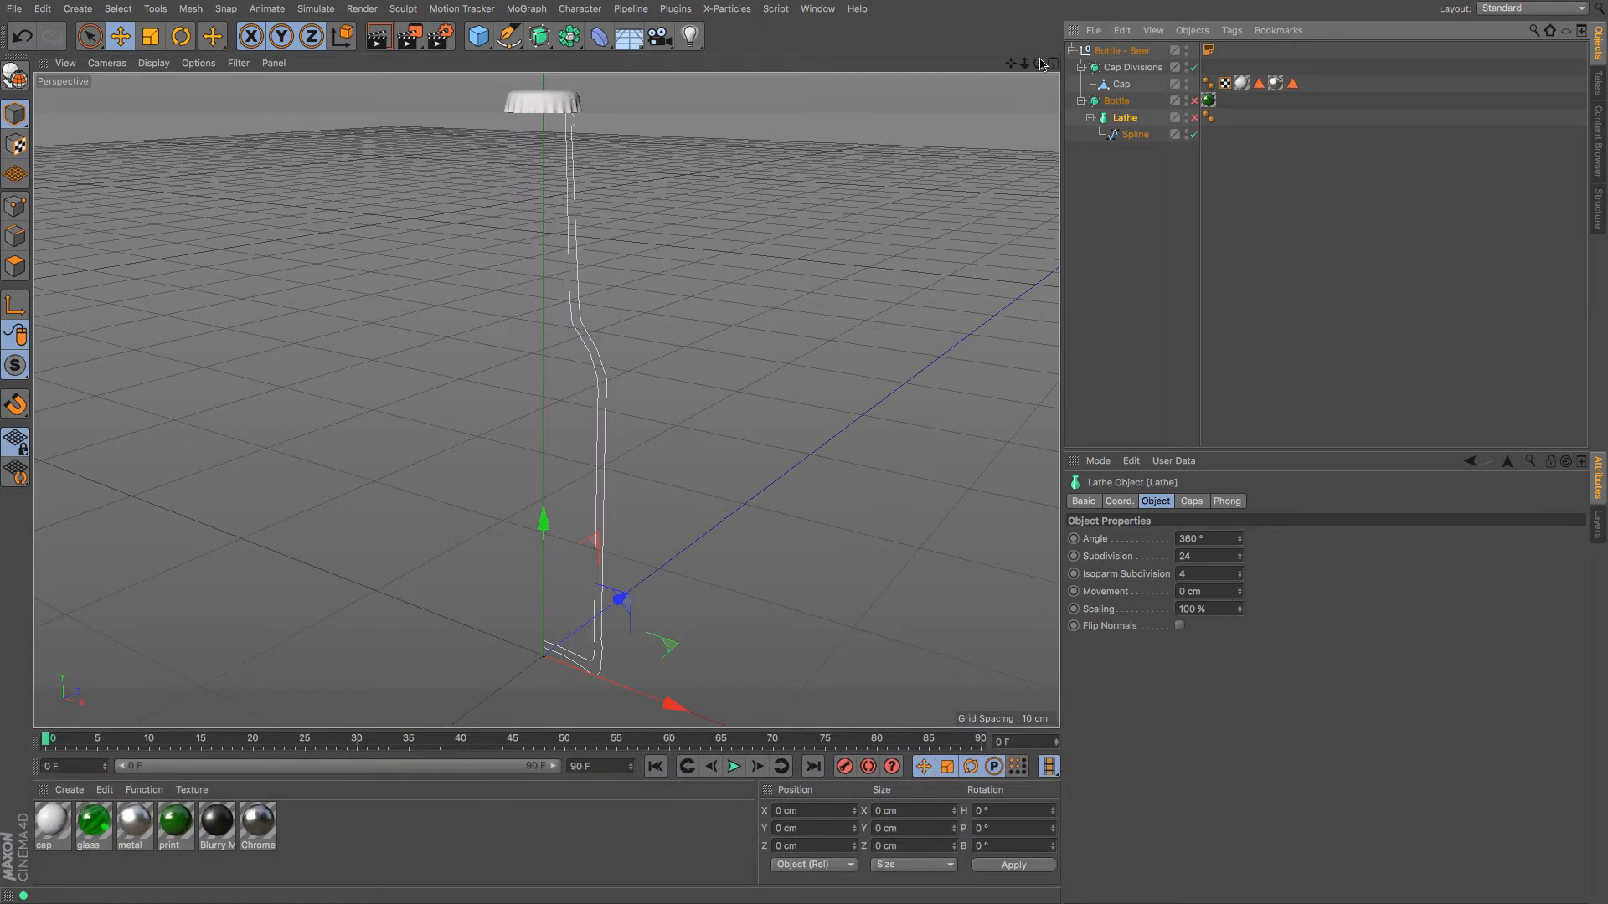
Step: Enable the bottle's Lathe generator to revolve the profile spline into a solid bottle
{"action": "left_click_drag", "start_coordinate": [1041, 64], "coordinate": [1027, 67]}
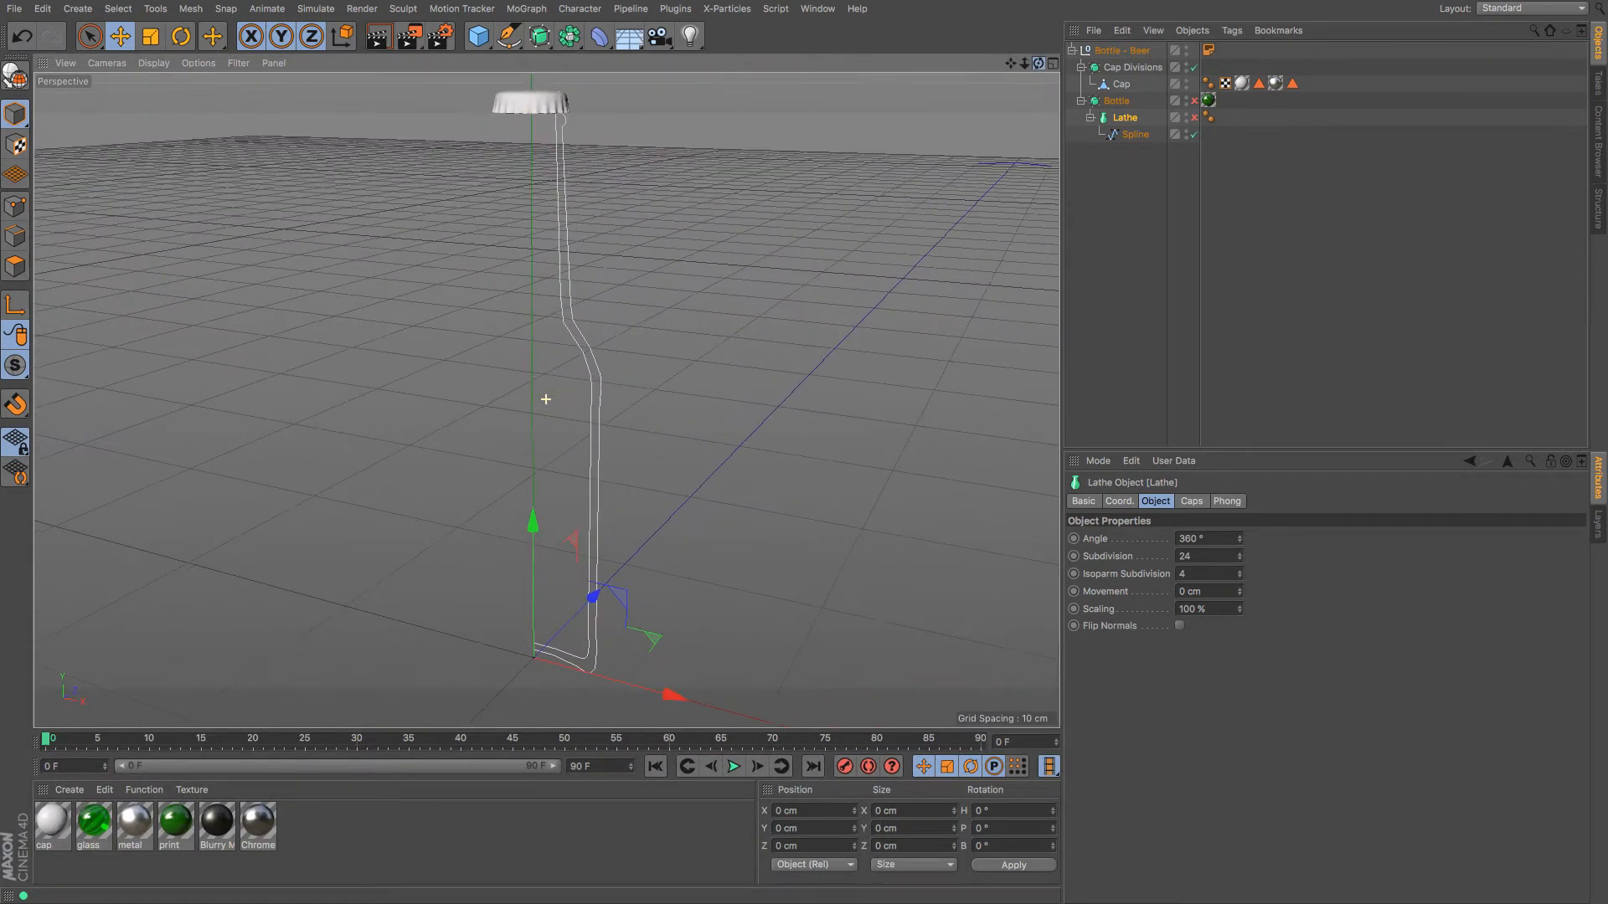
{"action": "left_click", "coordinate": [1193, 118]}
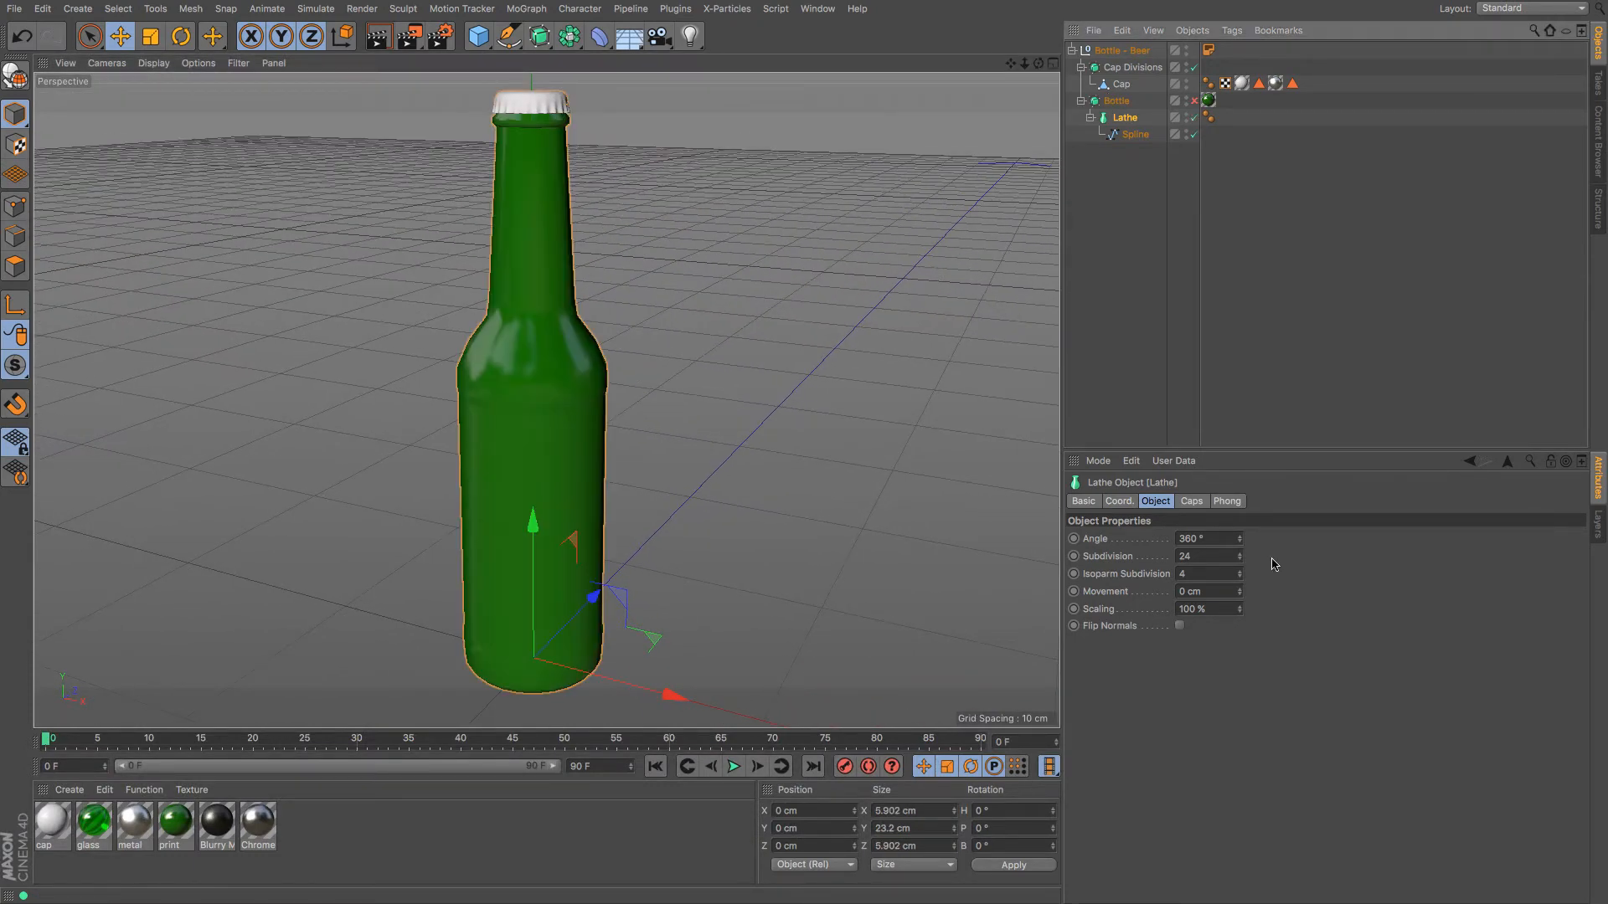
{"action": "left_click", "coordinate": [1210, 549]}
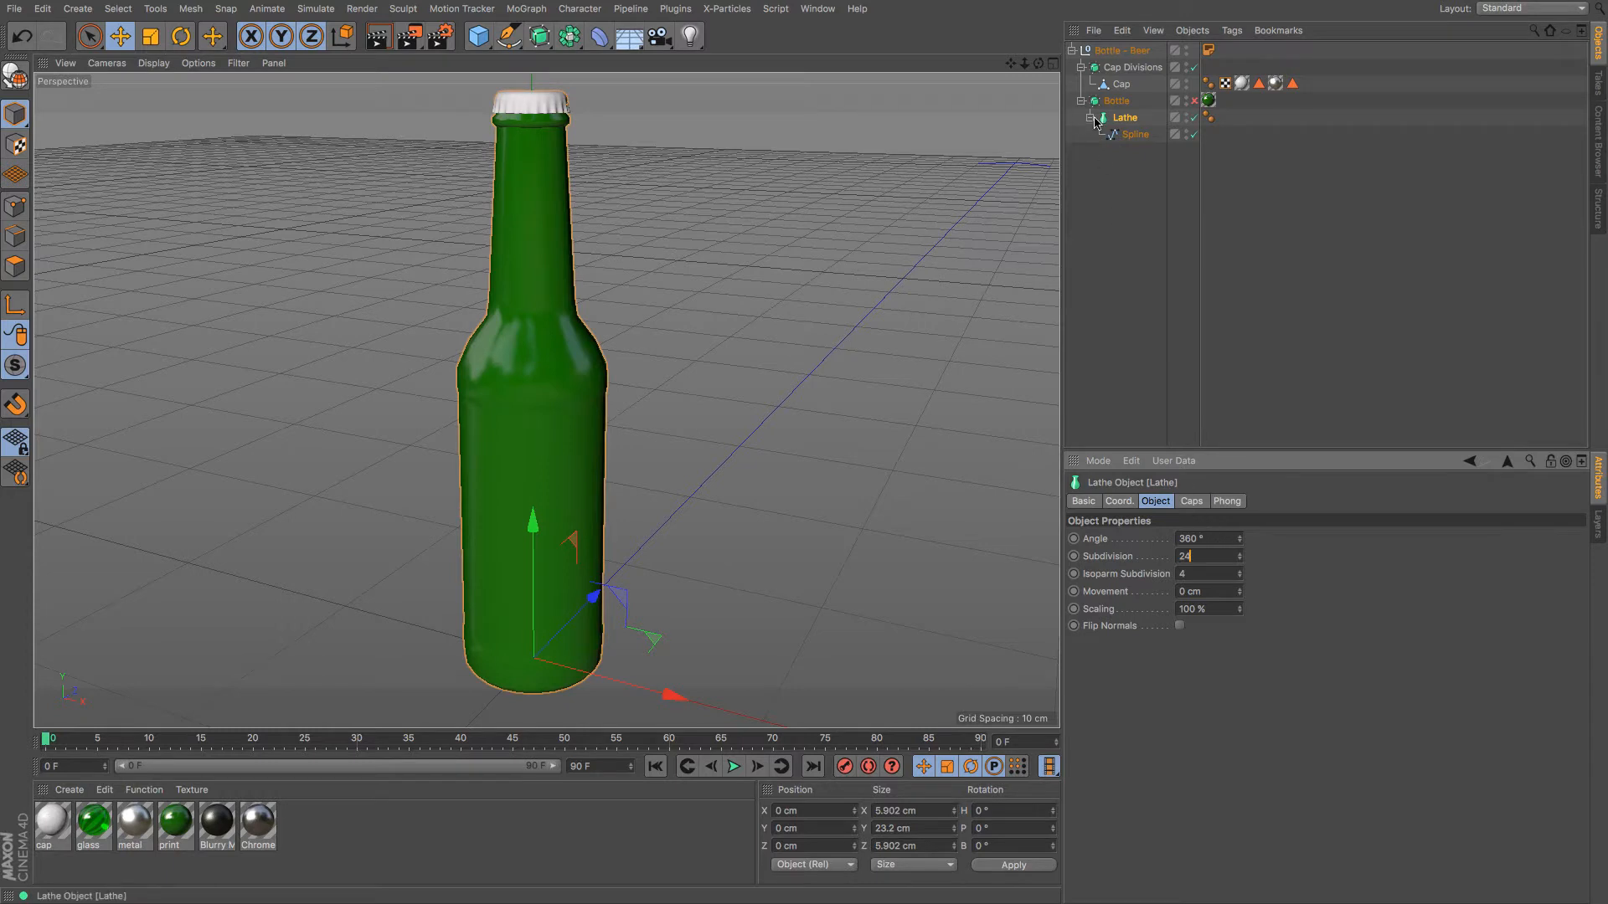
Step: Set the Lathe angle to 0°, and raise it gradually until the bottle closes into a full revolution
{"action": "left_click", "coordinate": [1214, 538]}
{"action": "type", "text": "0"}
{"action": "key", "text": "Return"}
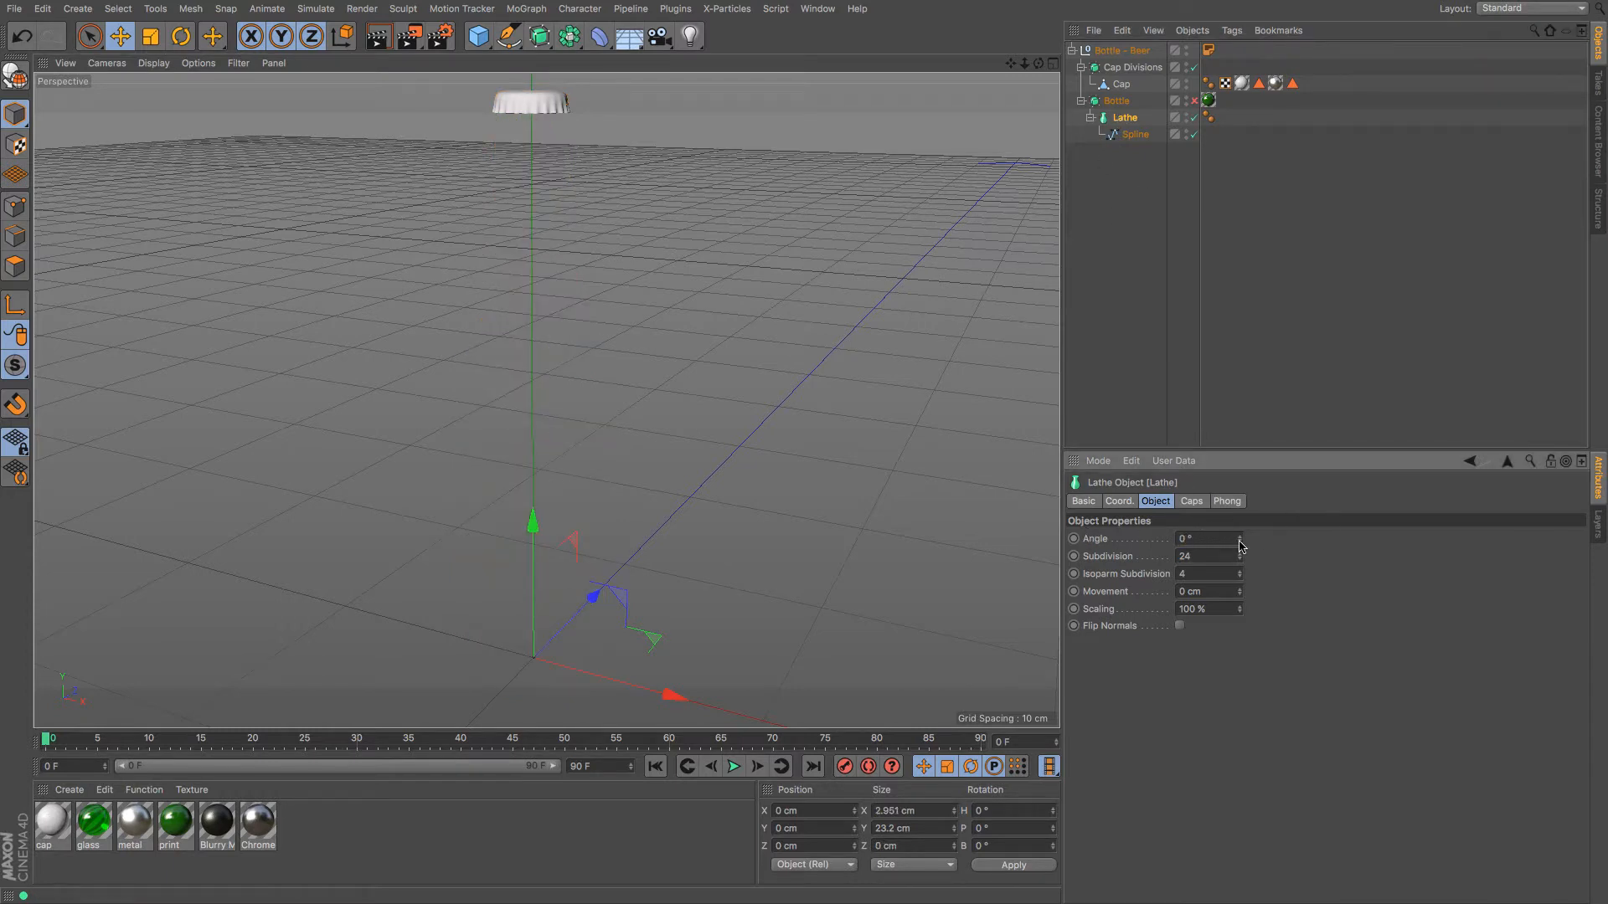
{"action": "left_click_drag", "start_coordinate": [1240, 540], "coordinate": [1390, 540]}
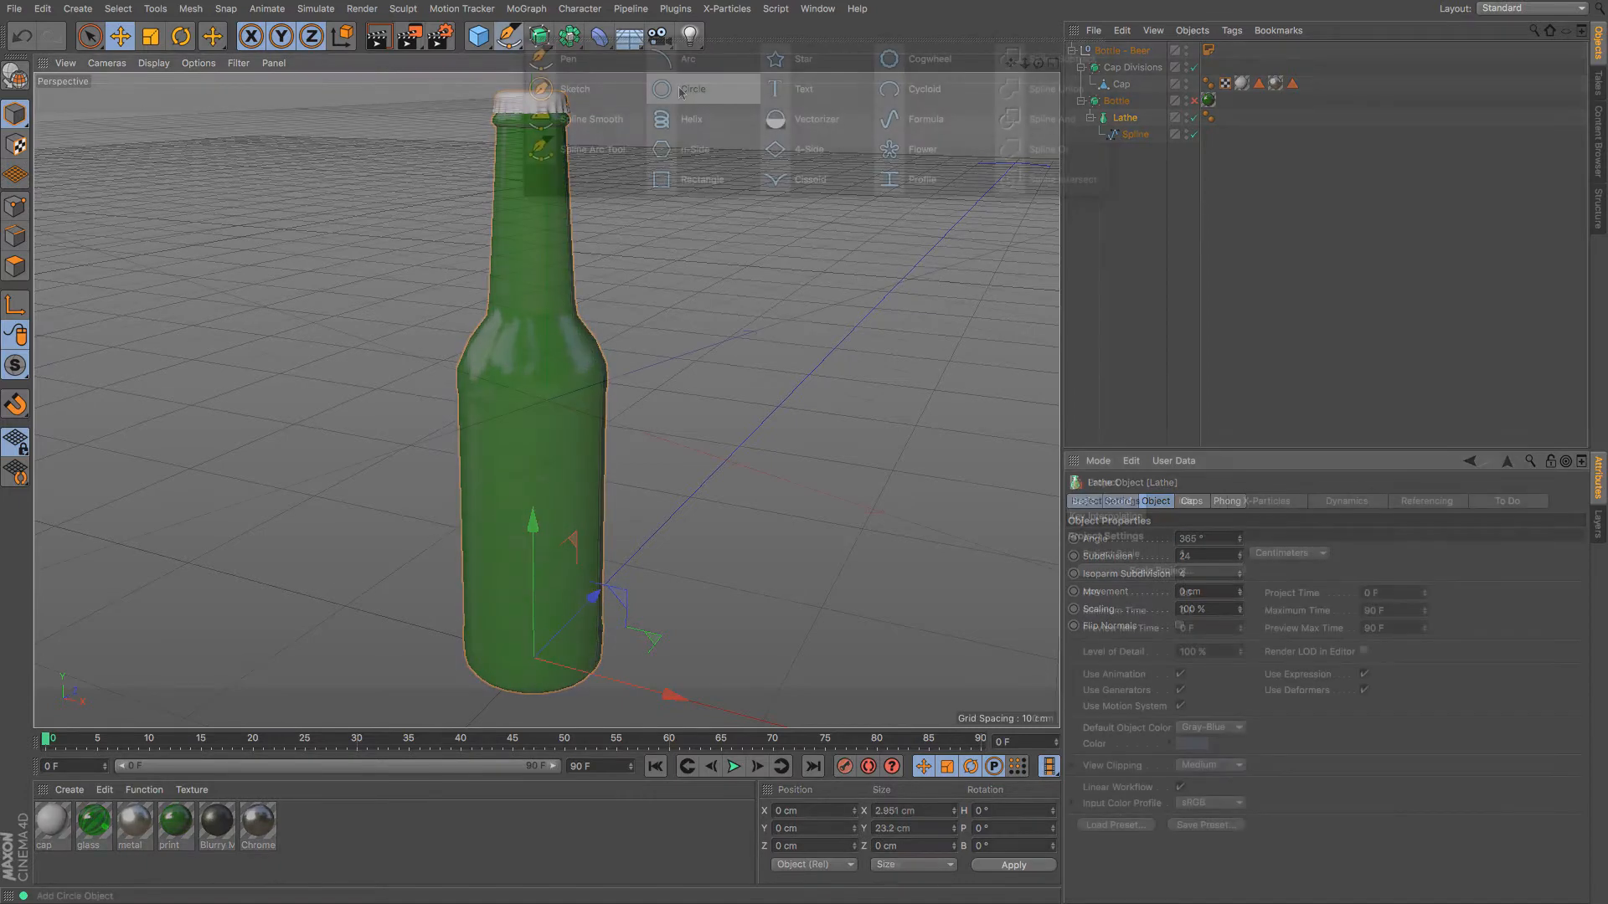
Step: Add a Circle spline to the empty scene and deselect it
{"action": "left_click", "coordinate": [680, 90]}
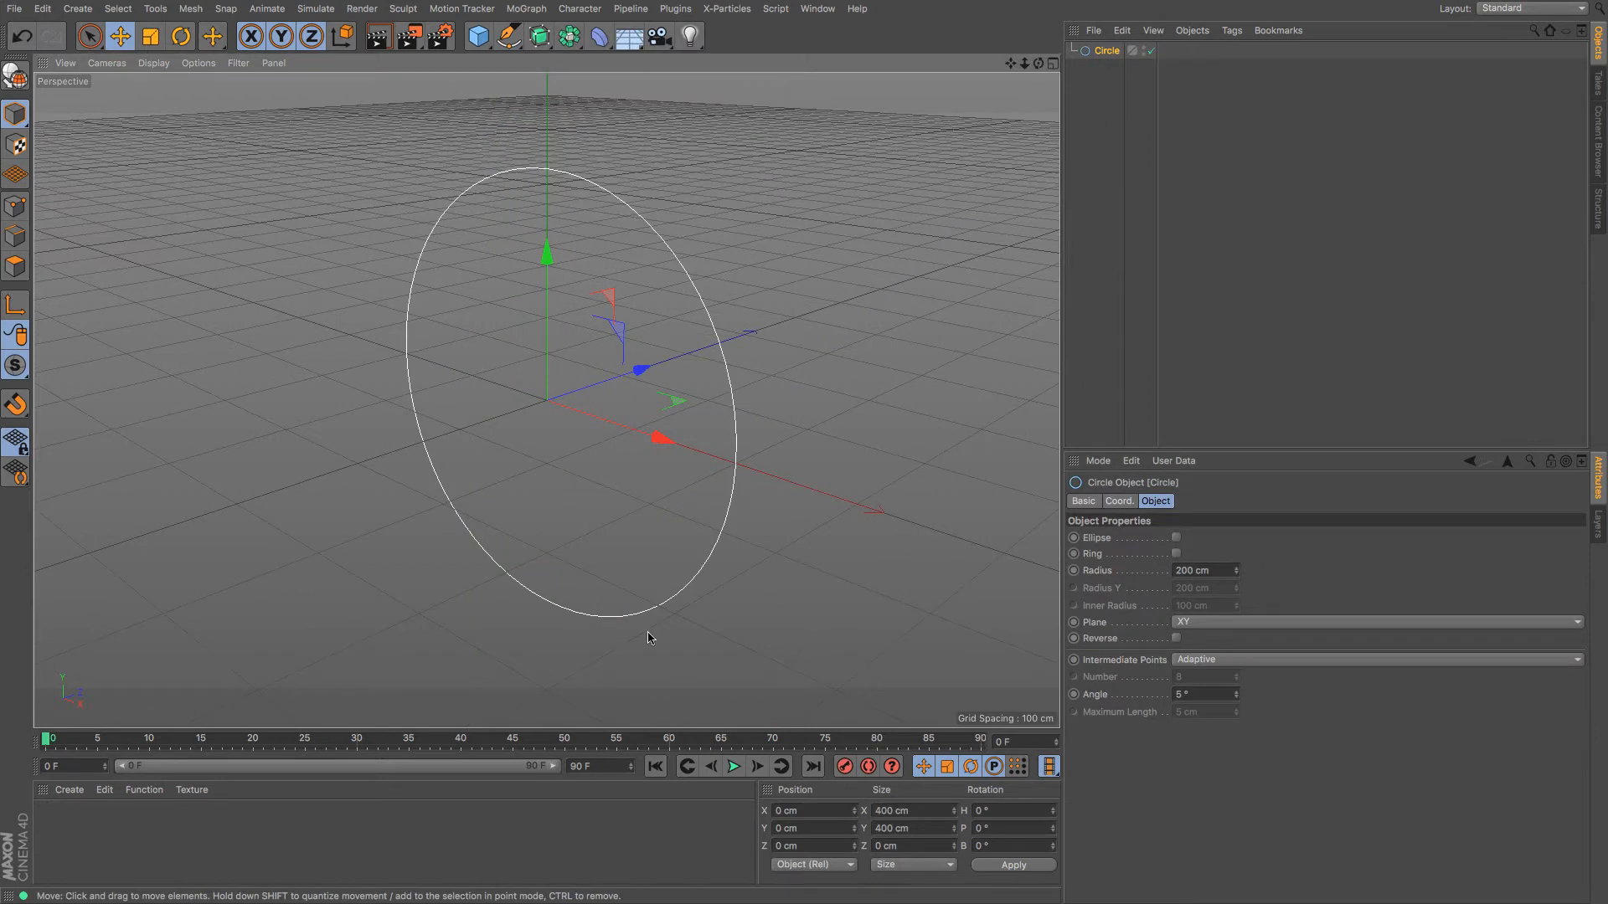
{"action": "left_click", "coordinate": [181, 36]}
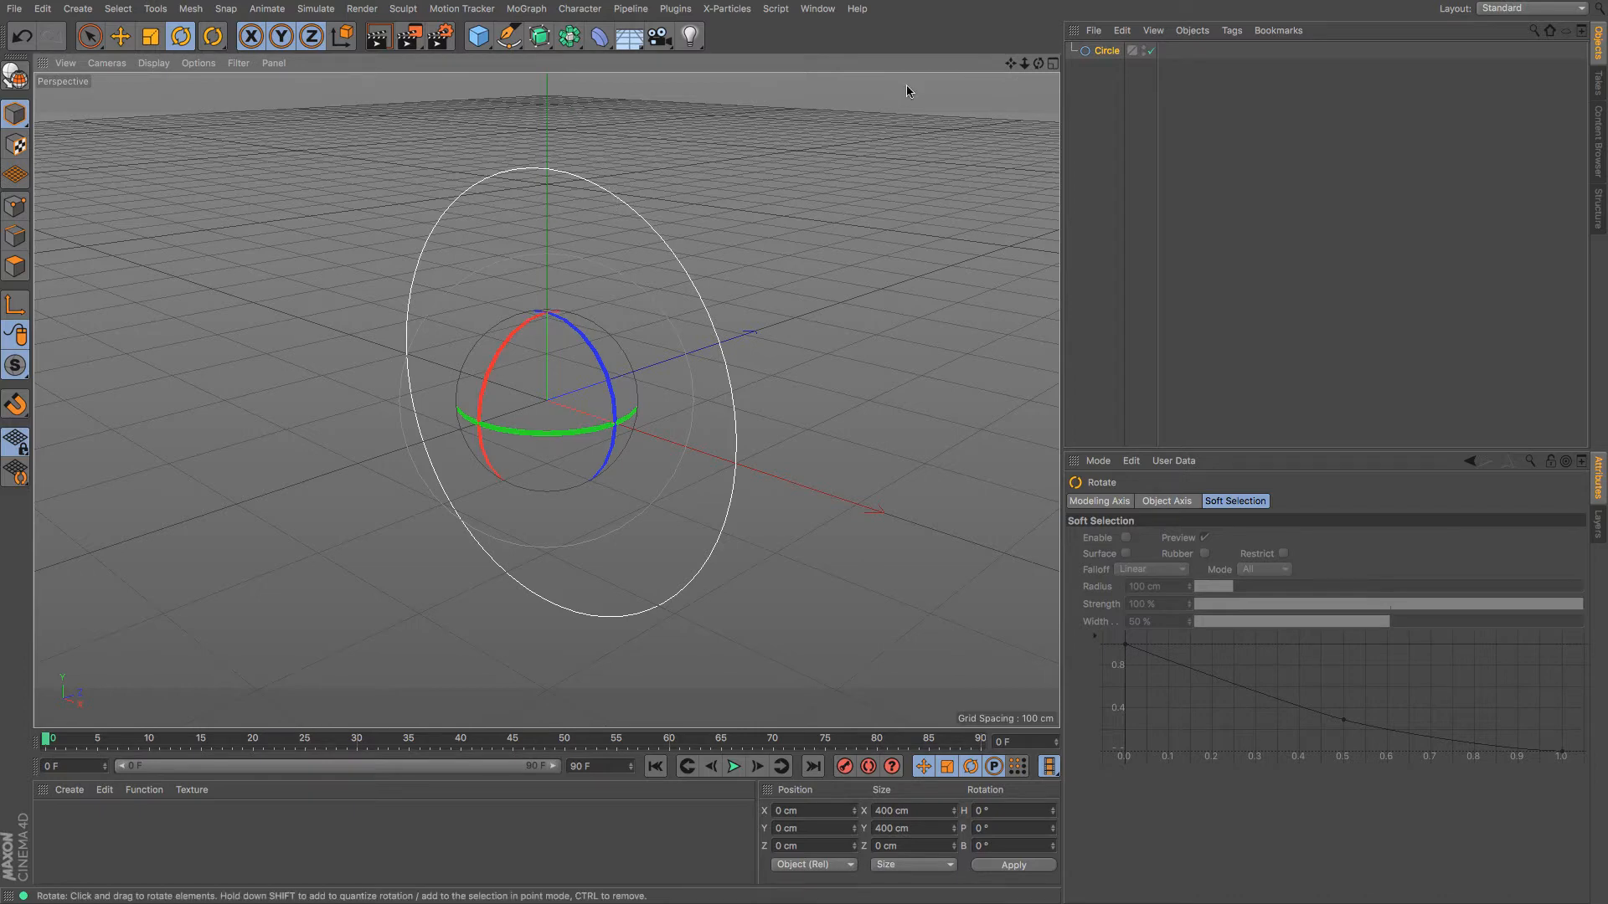
{"action": "left_click_drag", "start_coordinate": [1024, 63], "coordinate": [1009, 73]}
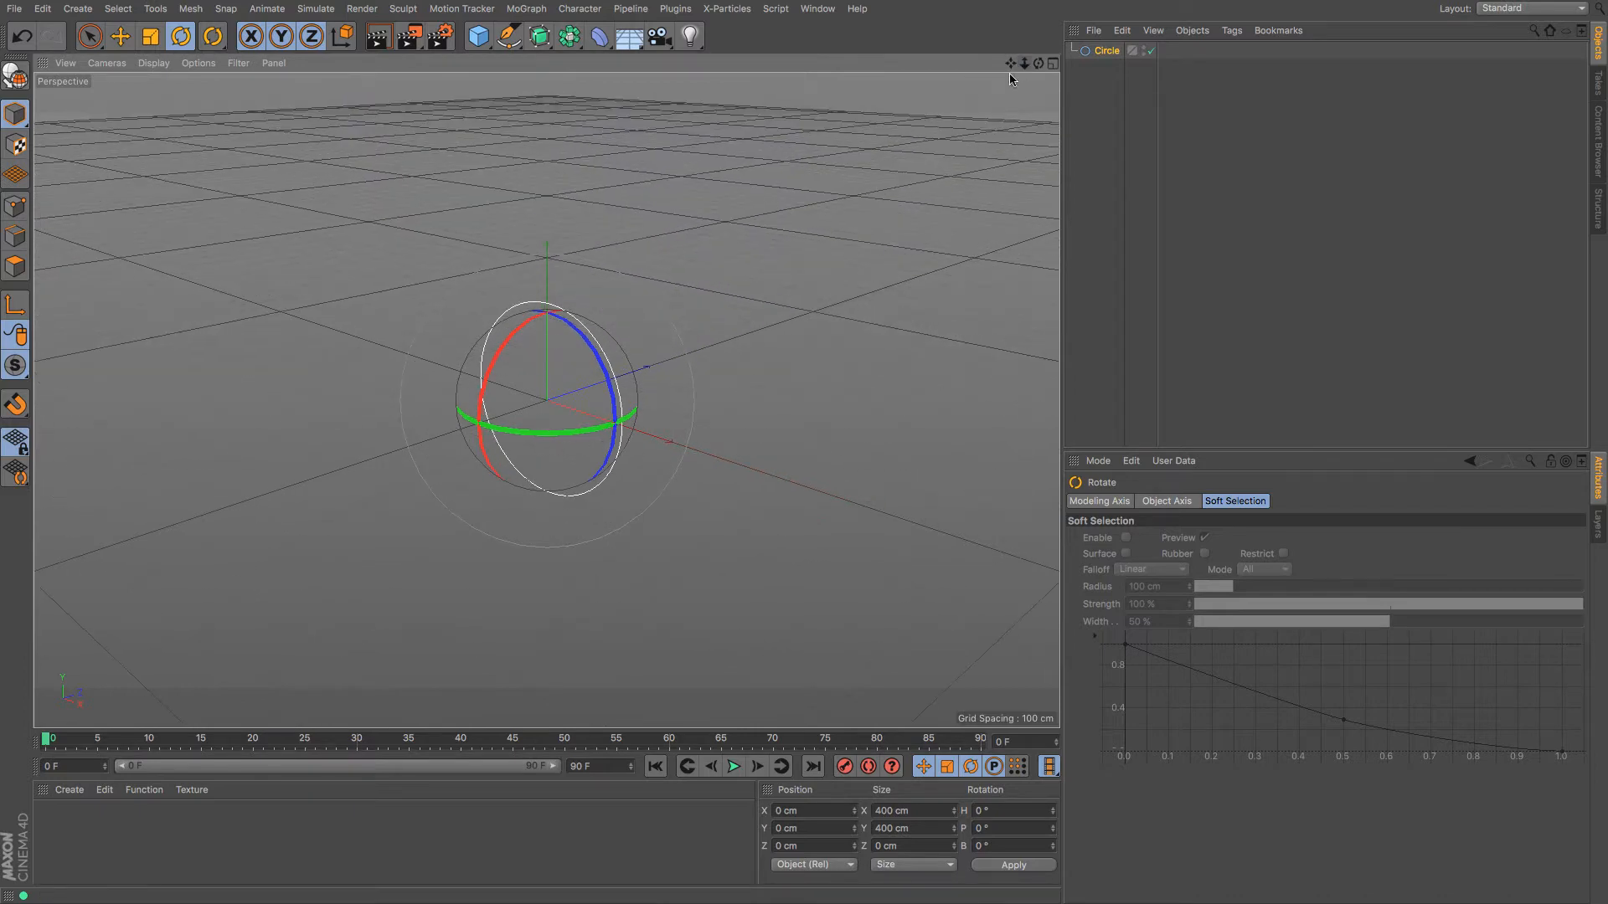
{"action": "left_click", "coordinate": [798, 211]}
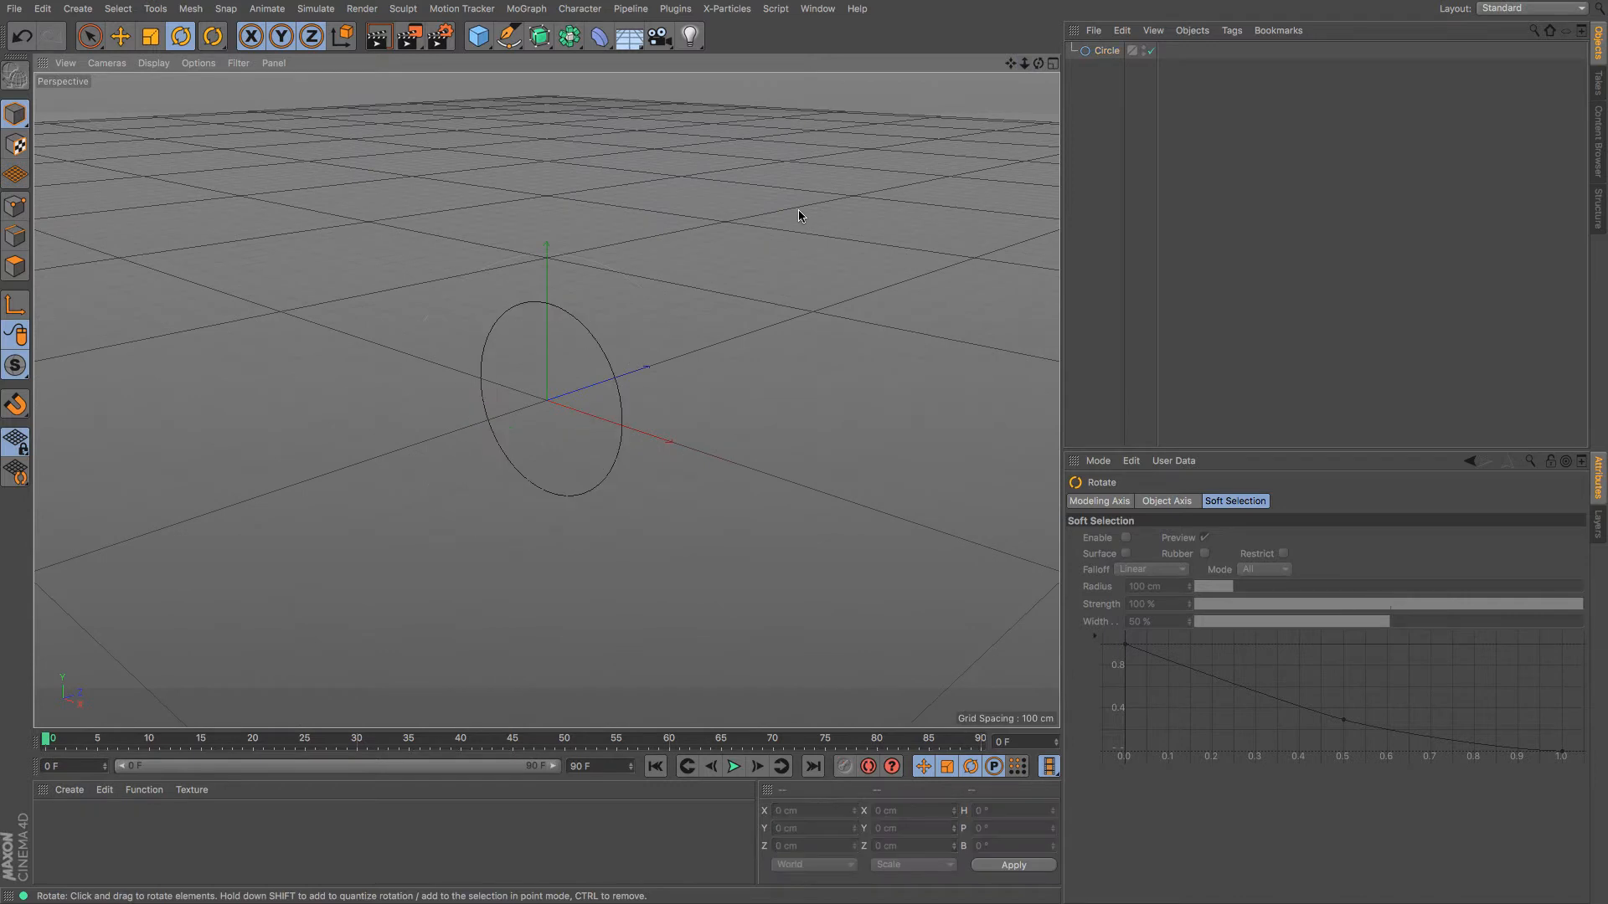
Step: Add an Extrude generator, make the circle its child and select the Extrude
{"action": "left_click", "coordinate": [538, 37]}
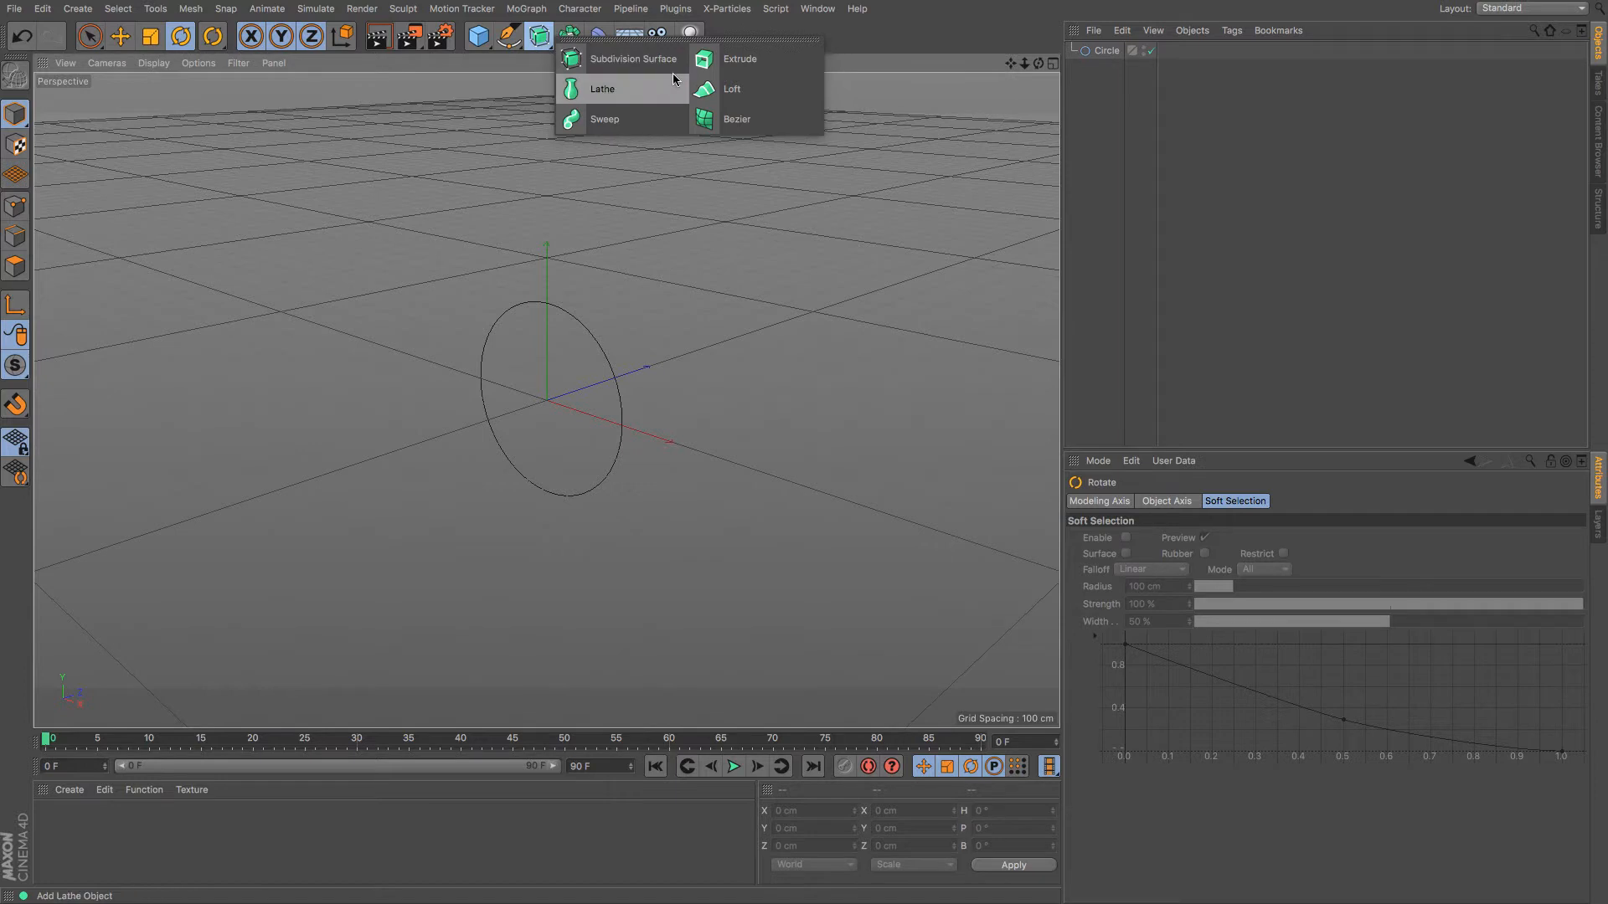
{"action": "left_click", "coordinate": [705, 63]}
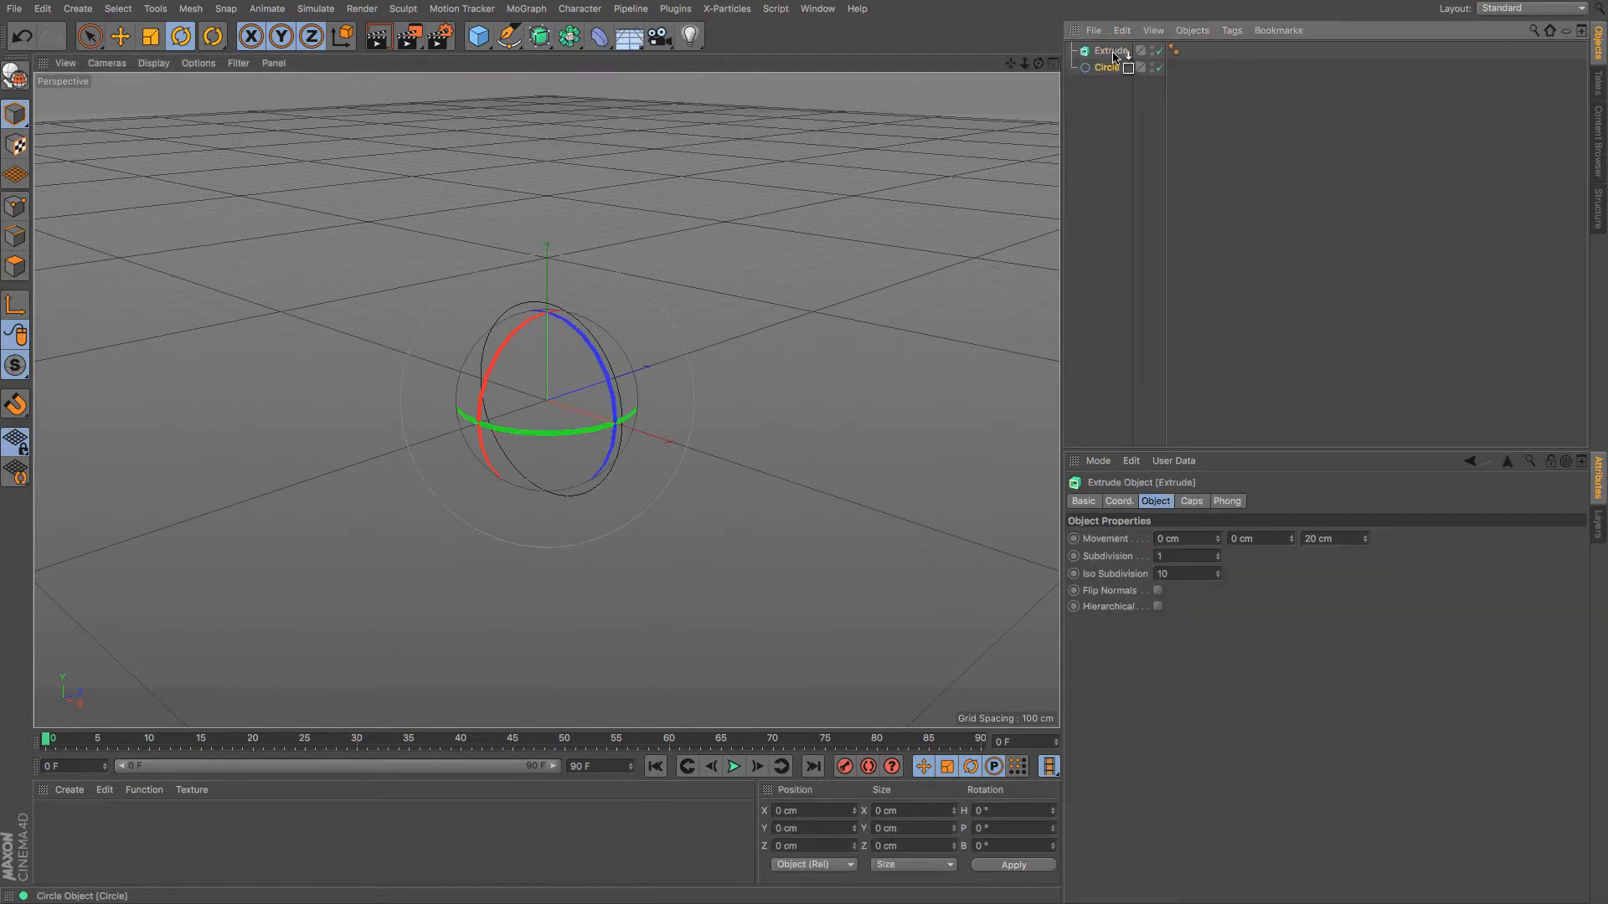
{"action": "left_click_drag", "start_coordinate": [1114, 56], "coordinate": [1114, 56]}
{"action": "left_click", "coordinate": [1112, 52]}
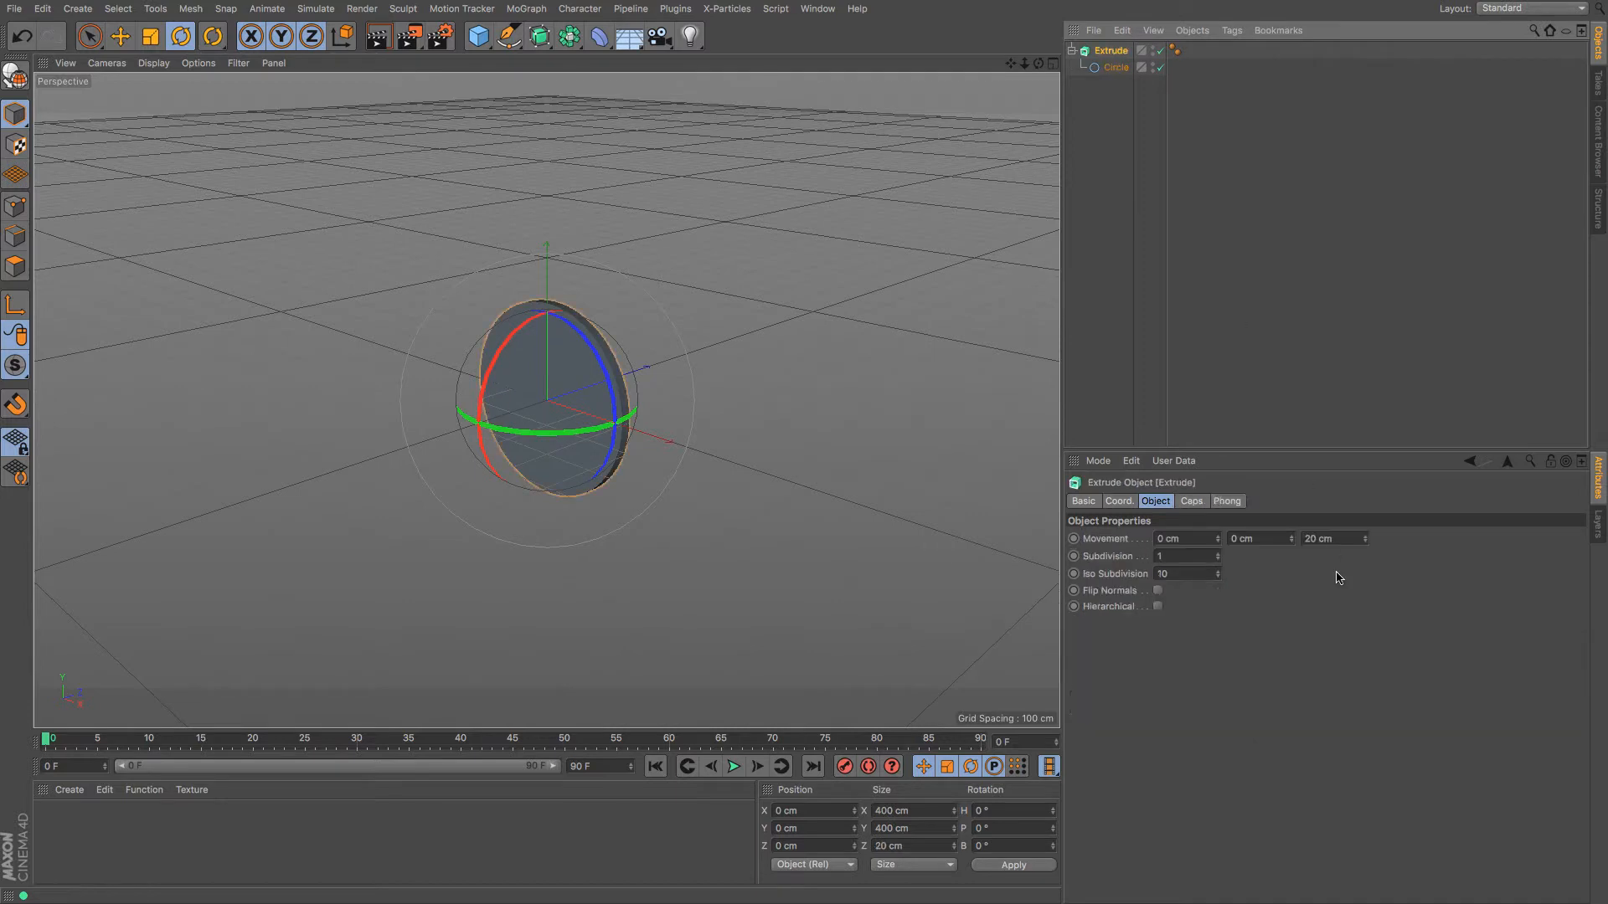
Step: Increase the Extrude's Z movement to about 407 cm to form a long cylinder
{"action": "left_click_drag", "start_coordinate": [1366, 542], "coordinate": [1055, 318]}
{"action": "left_click", "coordinate": [1089, 239]}
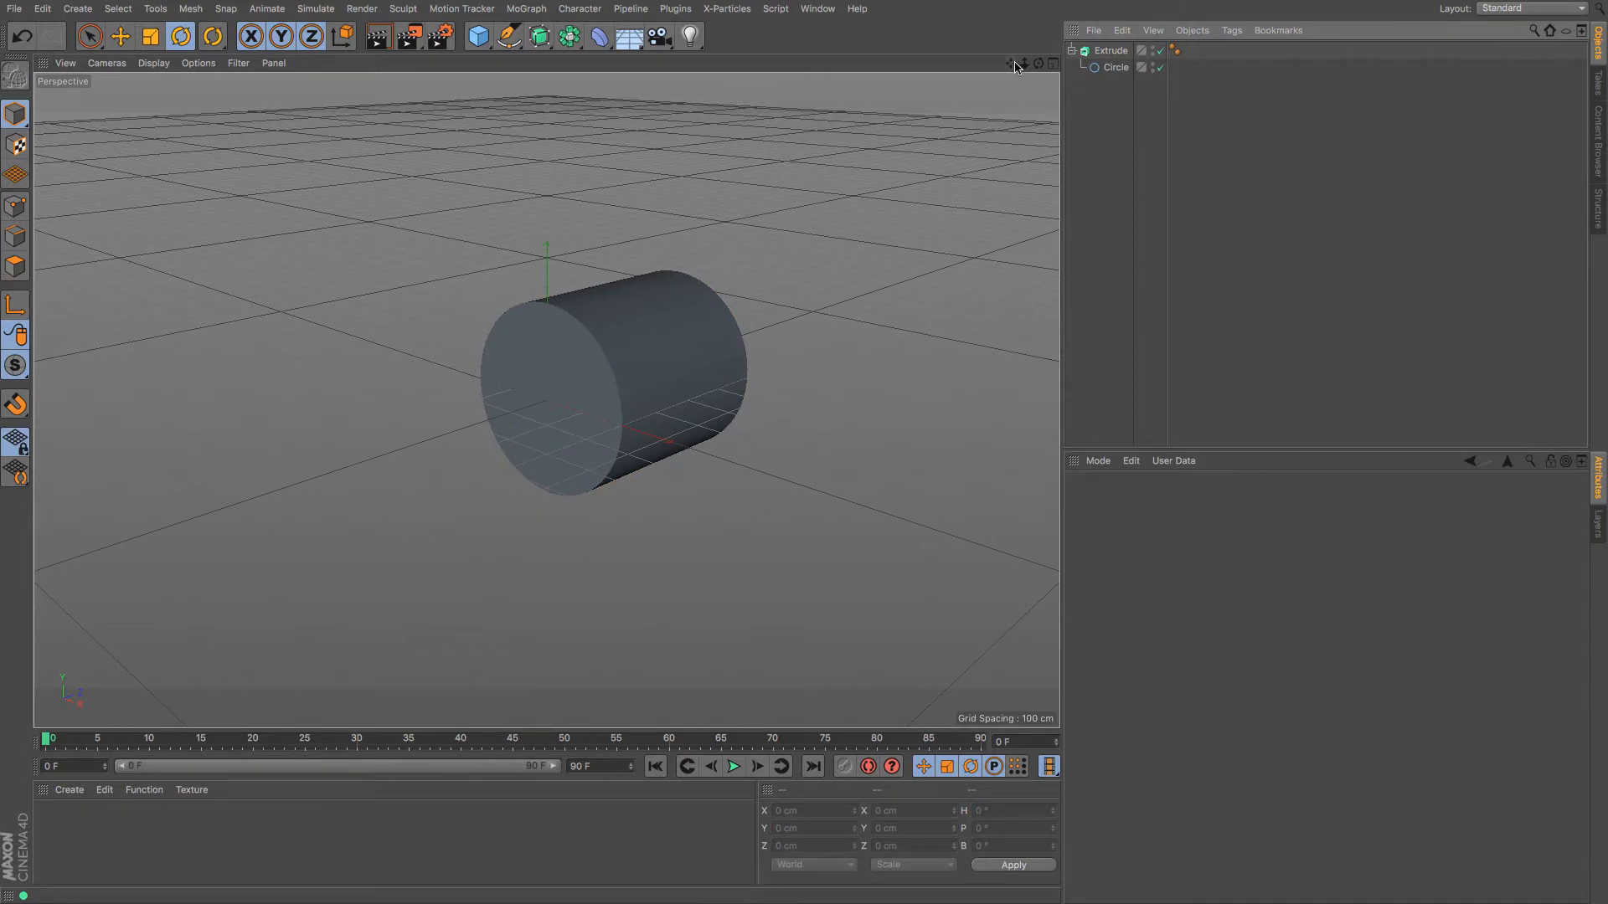
{"action": "left_click_drag", "start_coordinate": [1011, 65], "coordinate": [949, 72]}
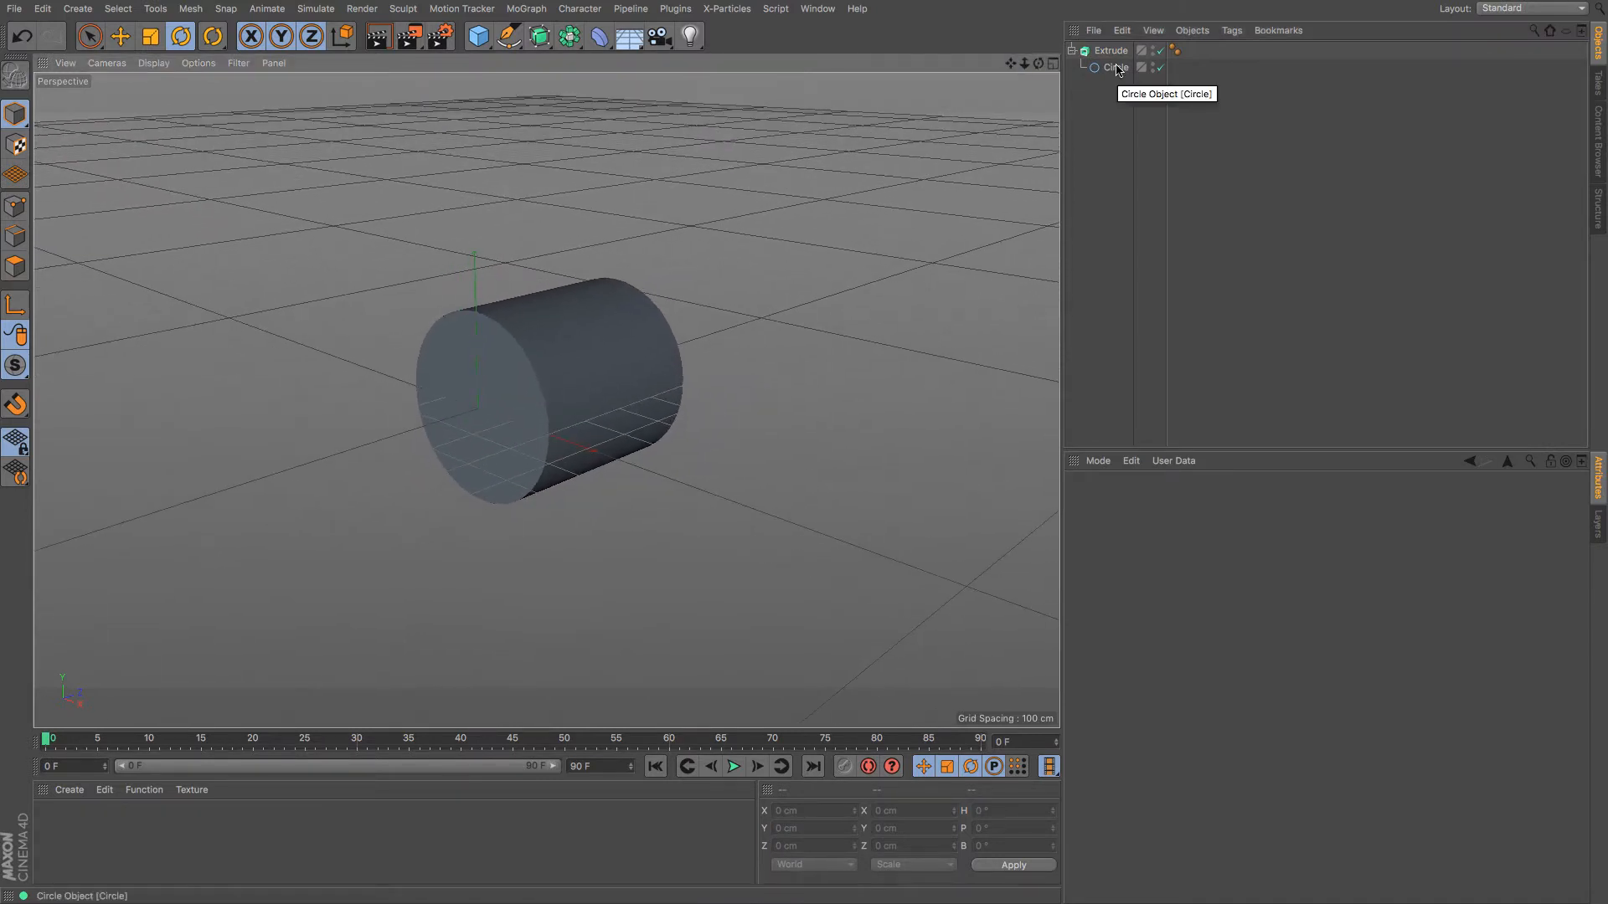
Step: Replace the circle inside the Extrude with a Flower spline
{"action": "left_click", "coordinate": [1116, 69]}
{"action": "key", "text": "Delete"}
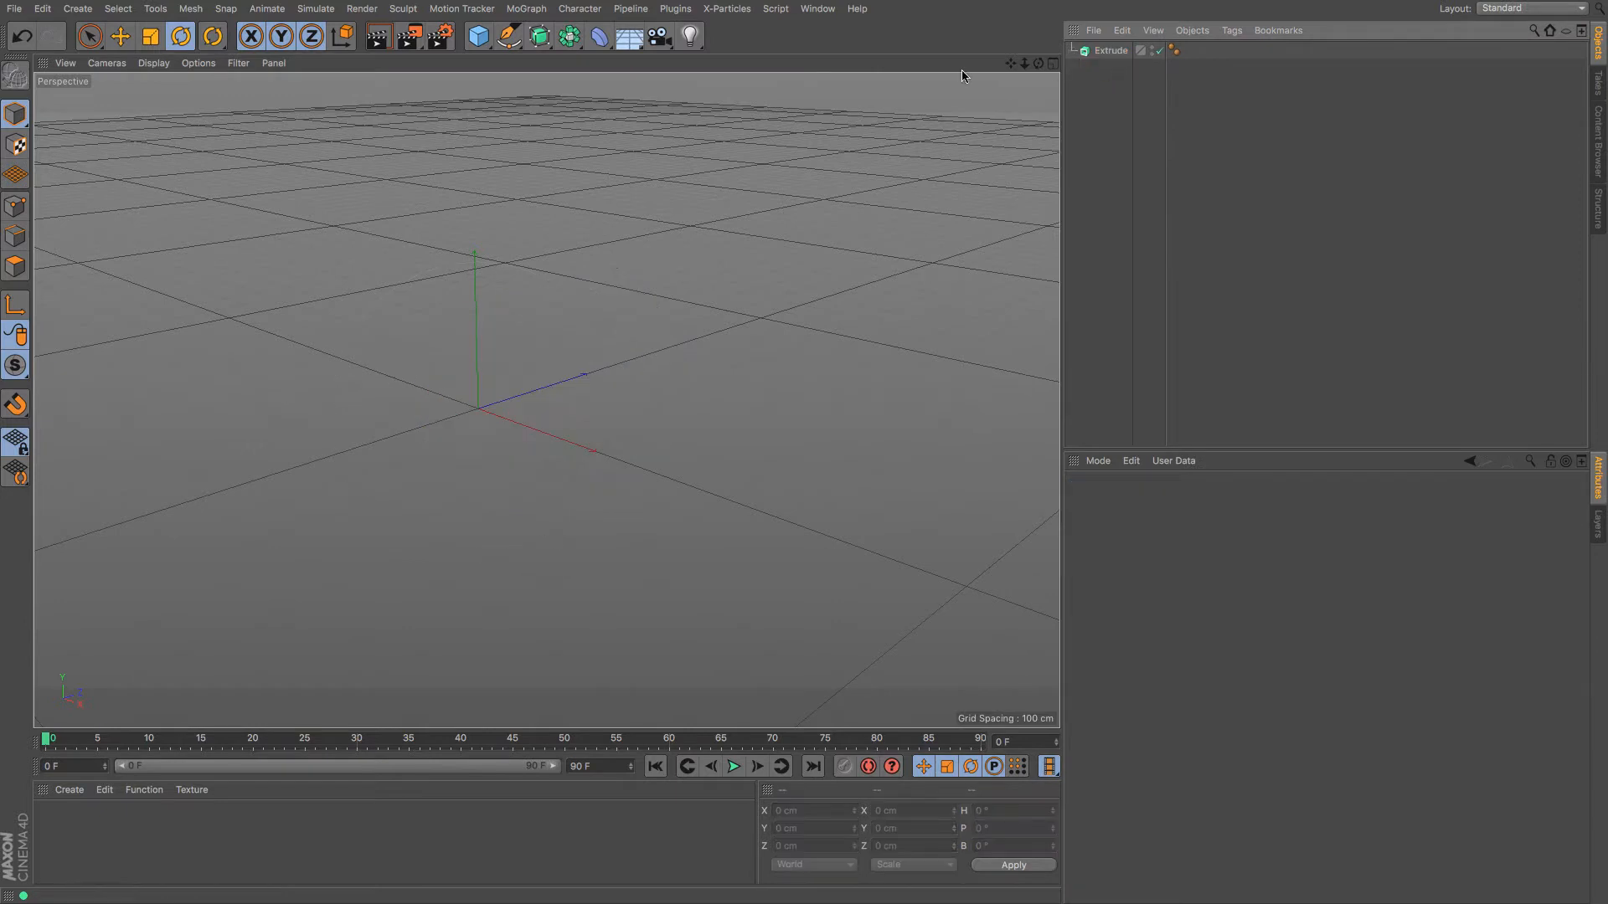
{"action": "left_click", "coordinate": [518, 46]}
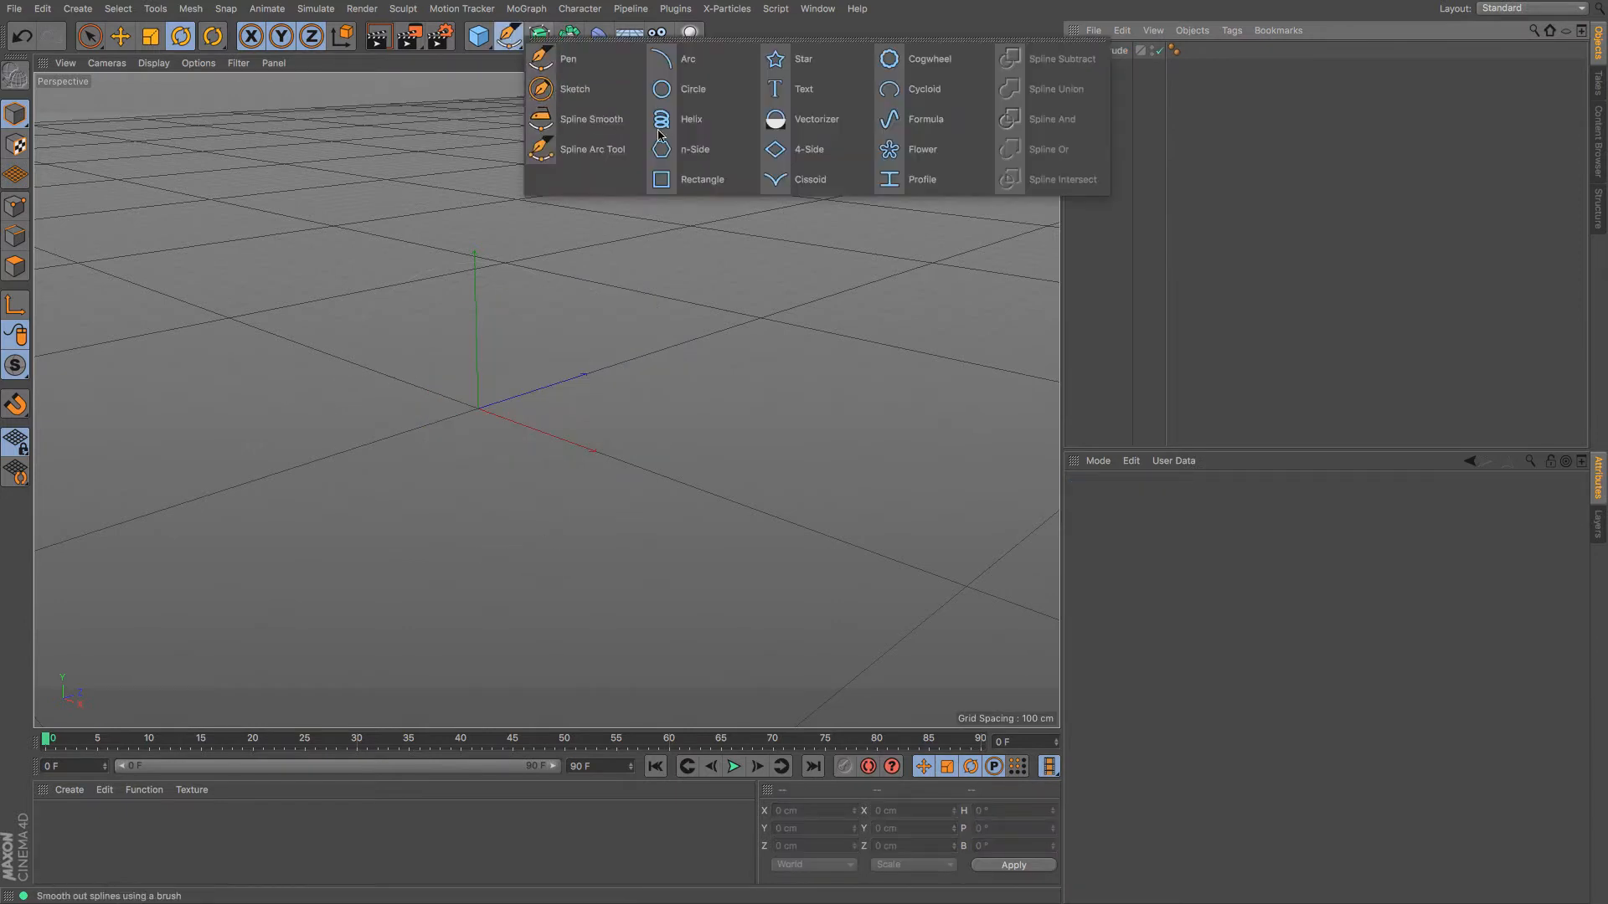
{"action": "left_click", "coordinate": [903, 165]}
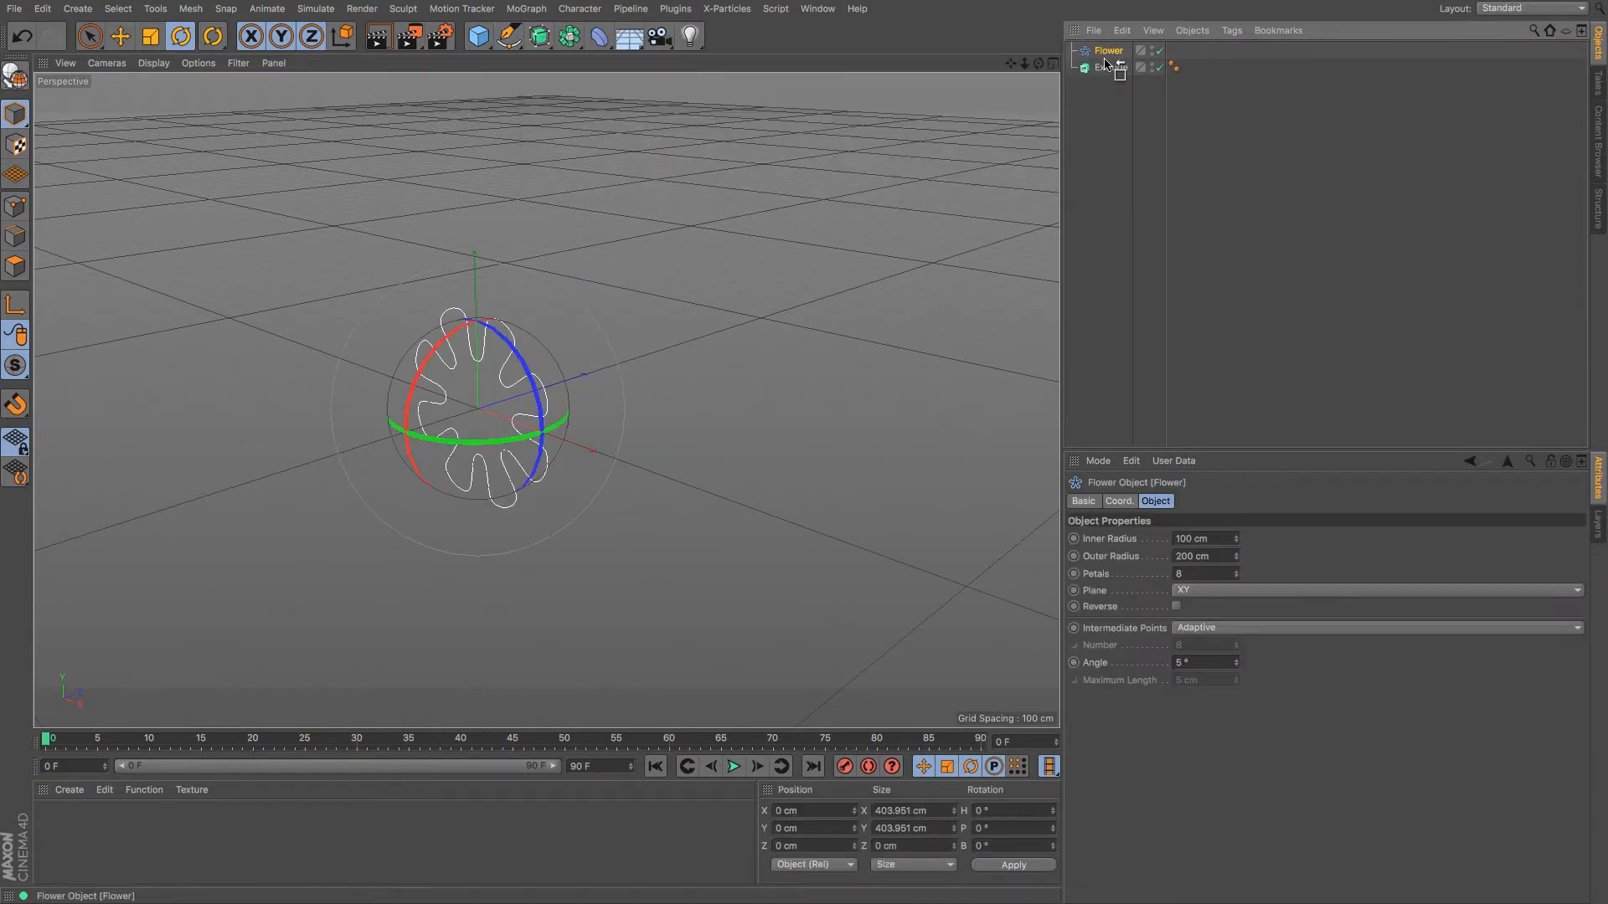
{"action": "left_click_drag", "start_coordinate": [1105, 70], "coordinate": [1110, 68]}
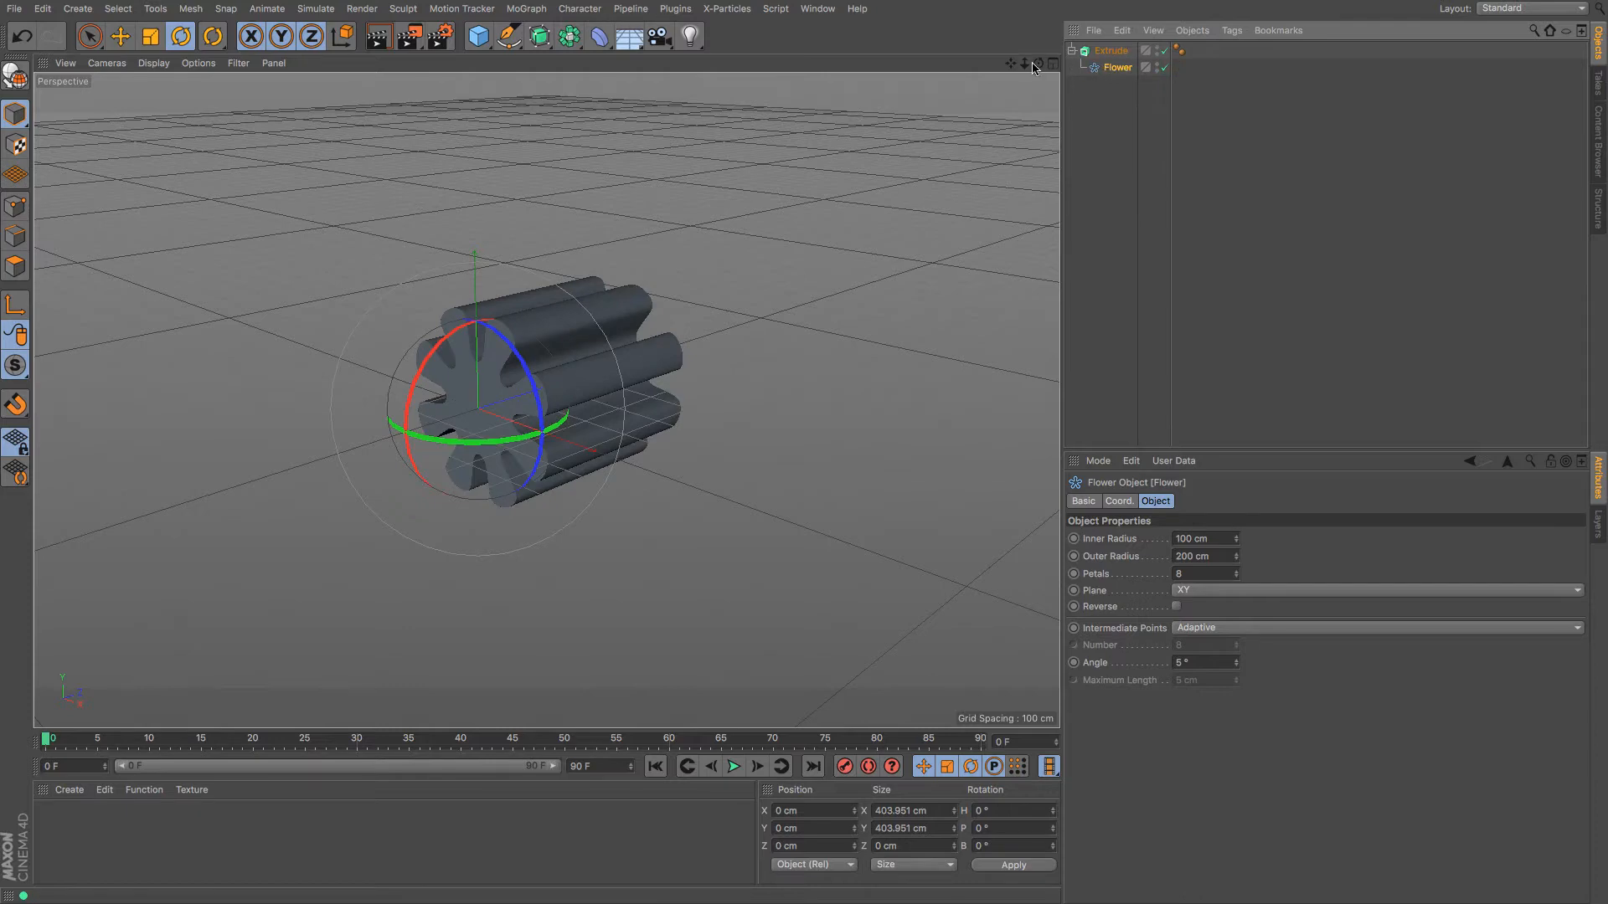
{"action": "left_click_drag", "start_coordinate": [545, 400], "coordinate": [545, 399], "text": "alt"}
{"action": "left_click_drag", "start_coordinate": [1026, 66], "coordinate": [1026, 65]}
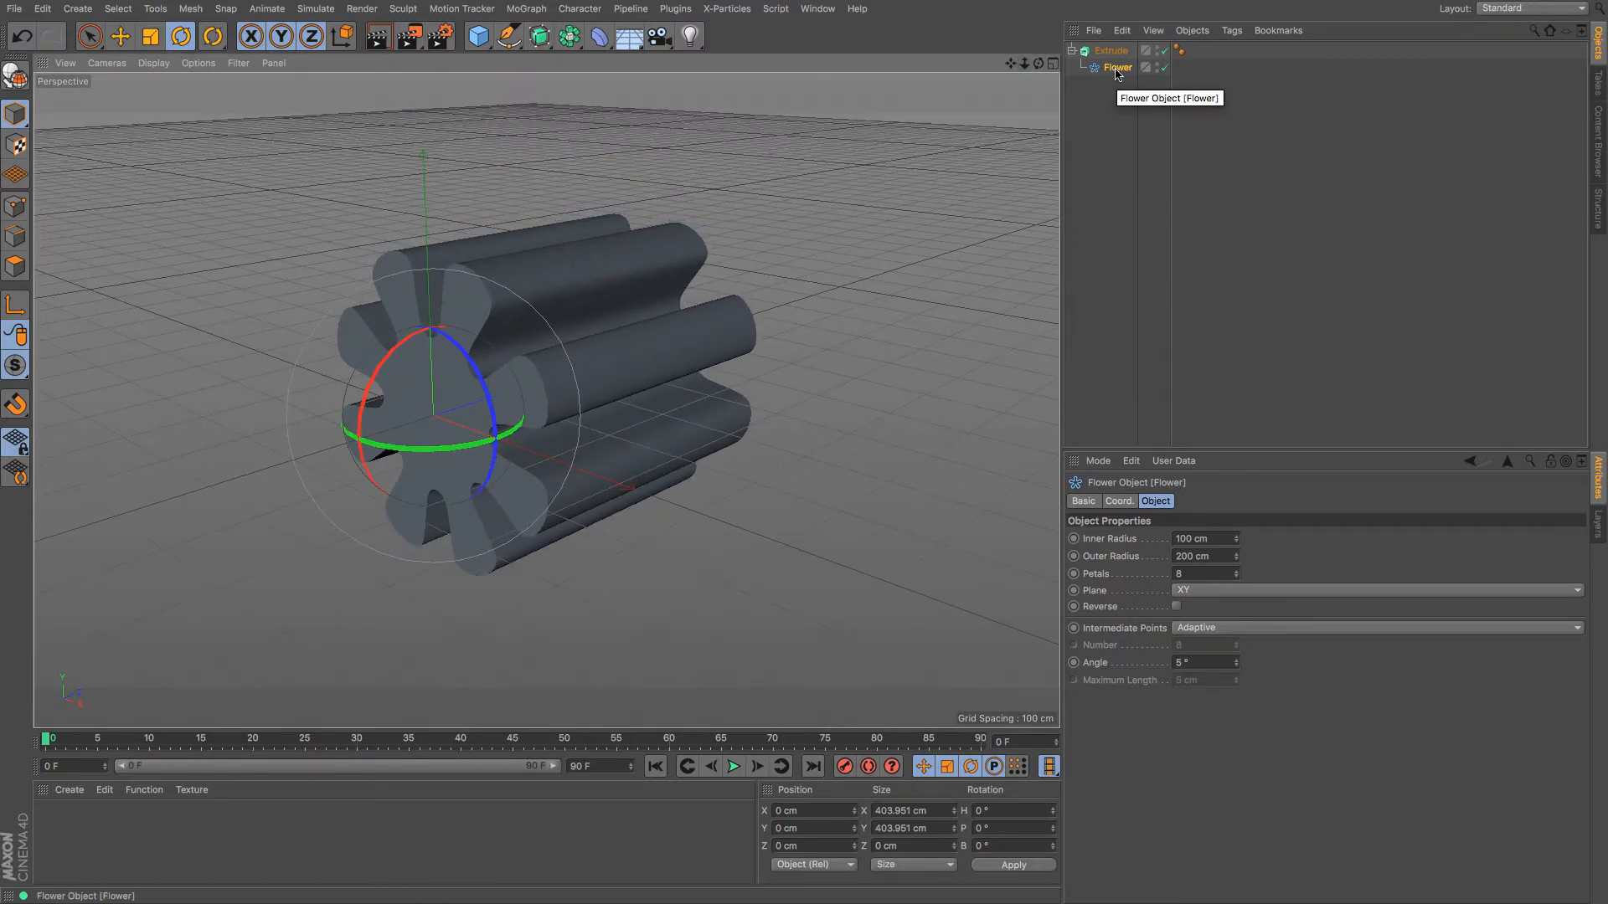
Step: Delete the Extrude together with its flower and add a Loft generator
{"action": "left_click", "coordinate": [1110, 50]}
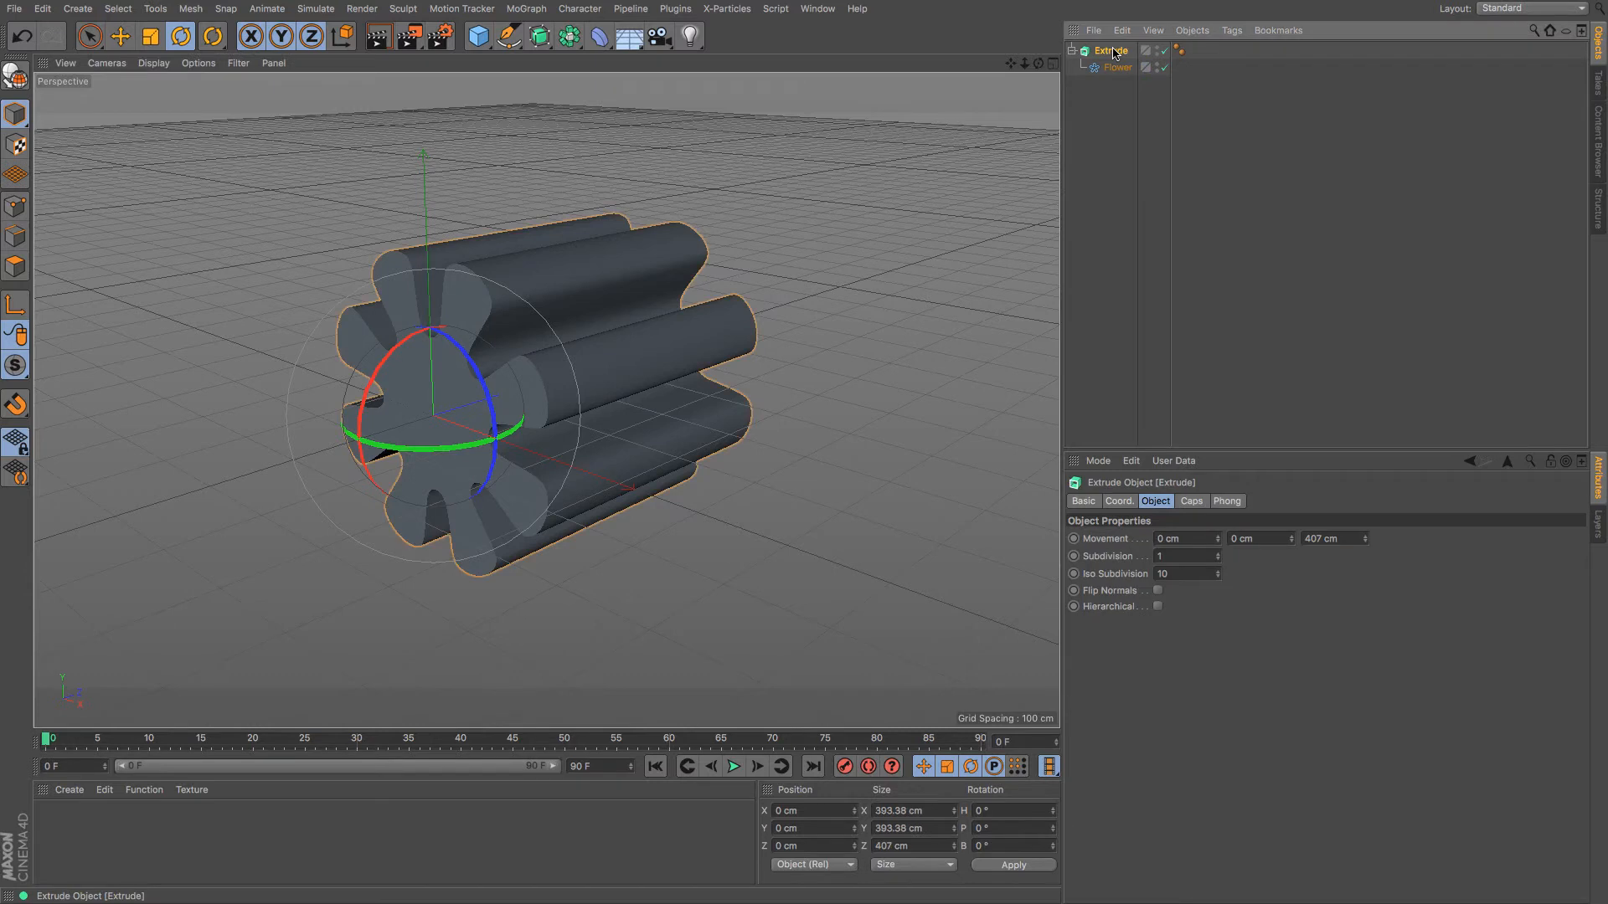
{"action": "key", "text": "Delete"}
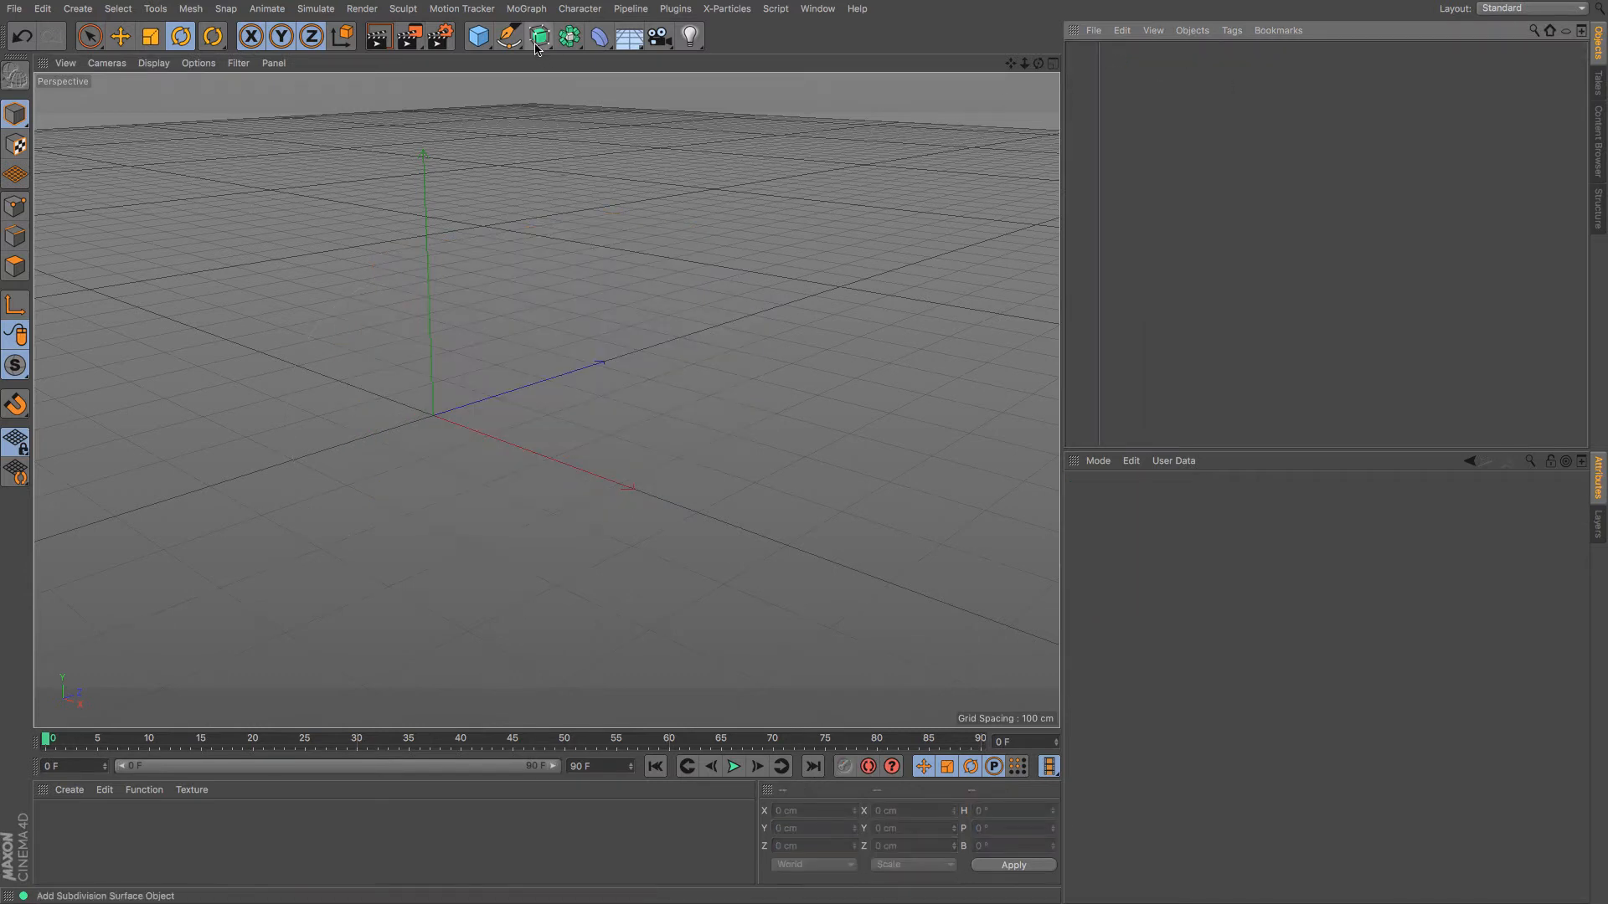
{"action": "left_click_drag", "start_coordinate": [537, 44], "coordinate": [705, 101]}
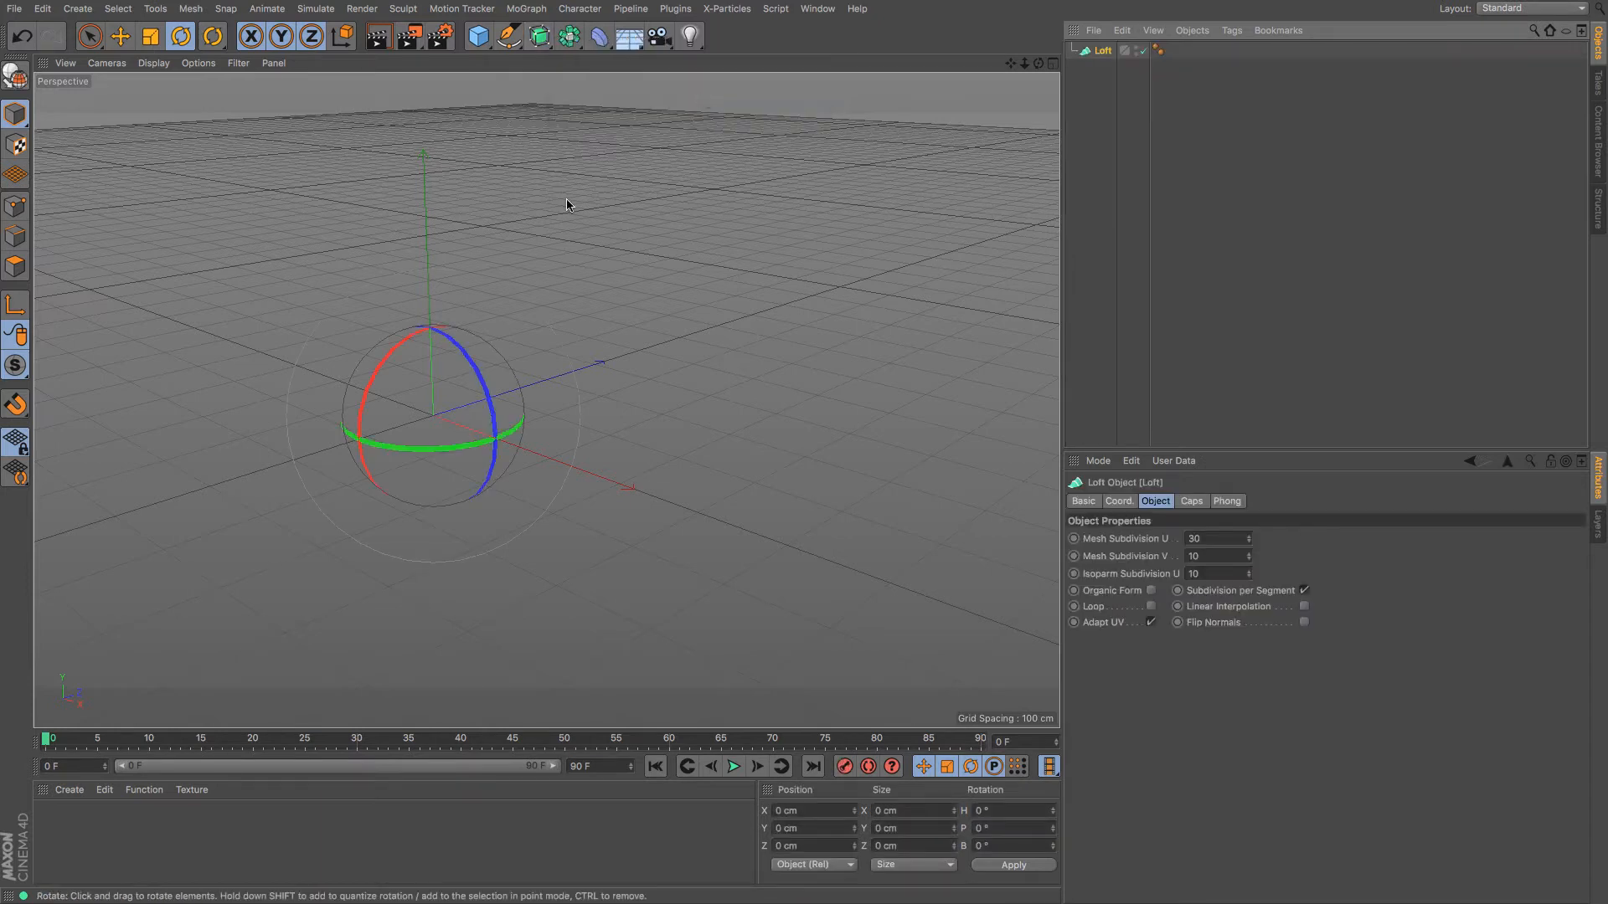
Step: Add a Circle spline inside the Loft and duplicate it as a separate object below the Loft
{"action": "left_click_drag", "start_coordinate": [509, 36], "coordinate": [697, 84]}
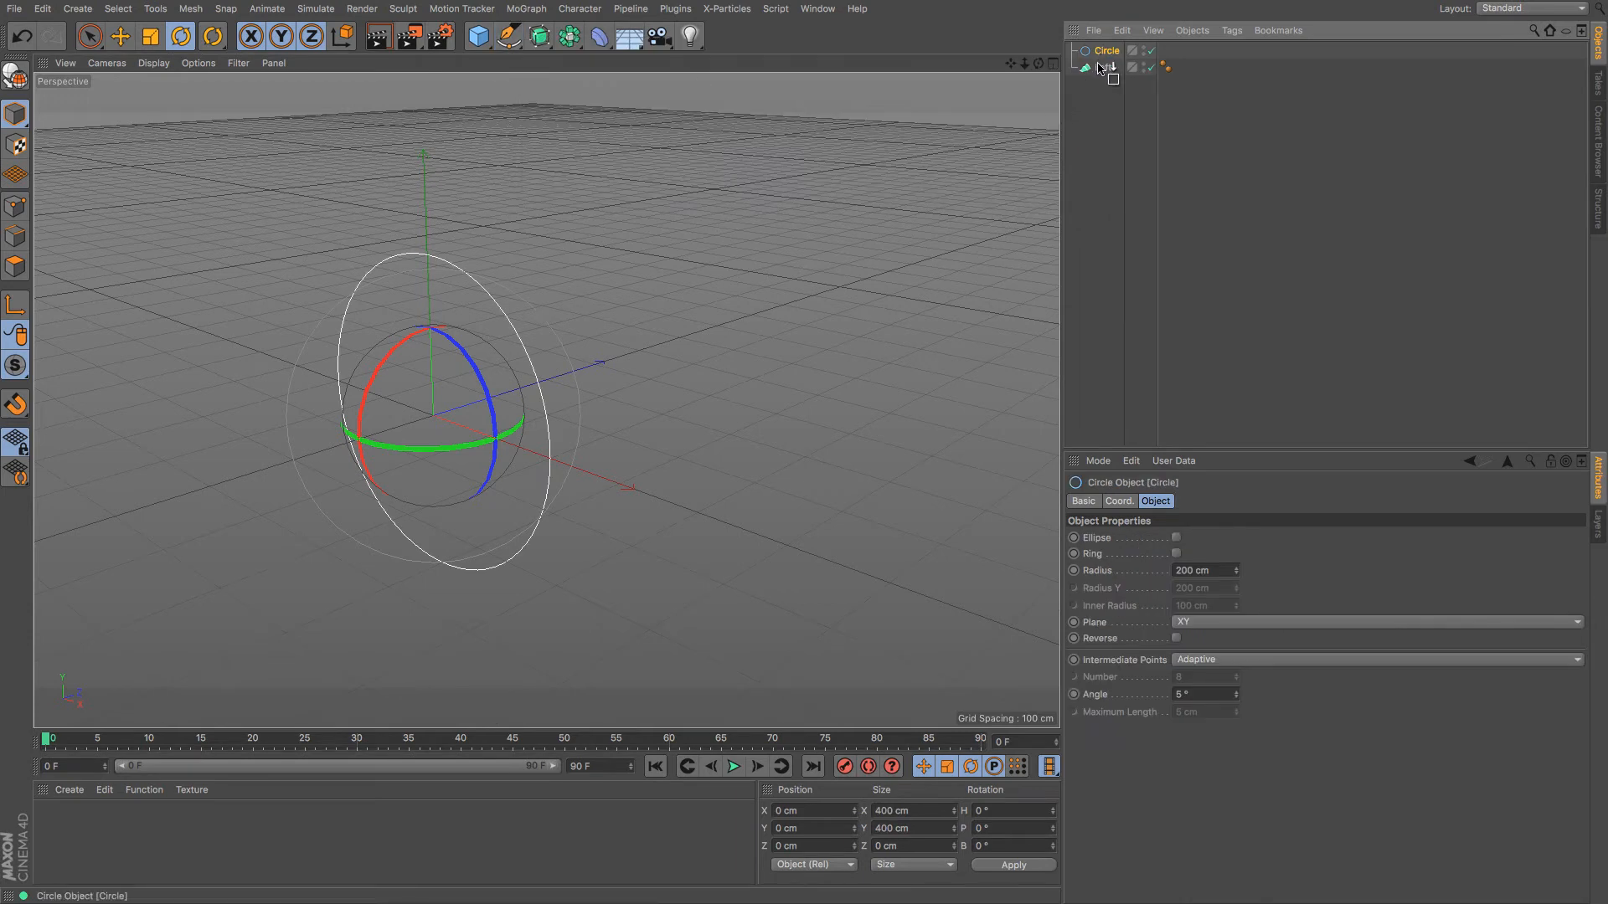
{"action": "left_click_drag", "start_coordinate": [1100, 67], "coordinate": [1114, 84]}
{"action": "key", "text": "e"}
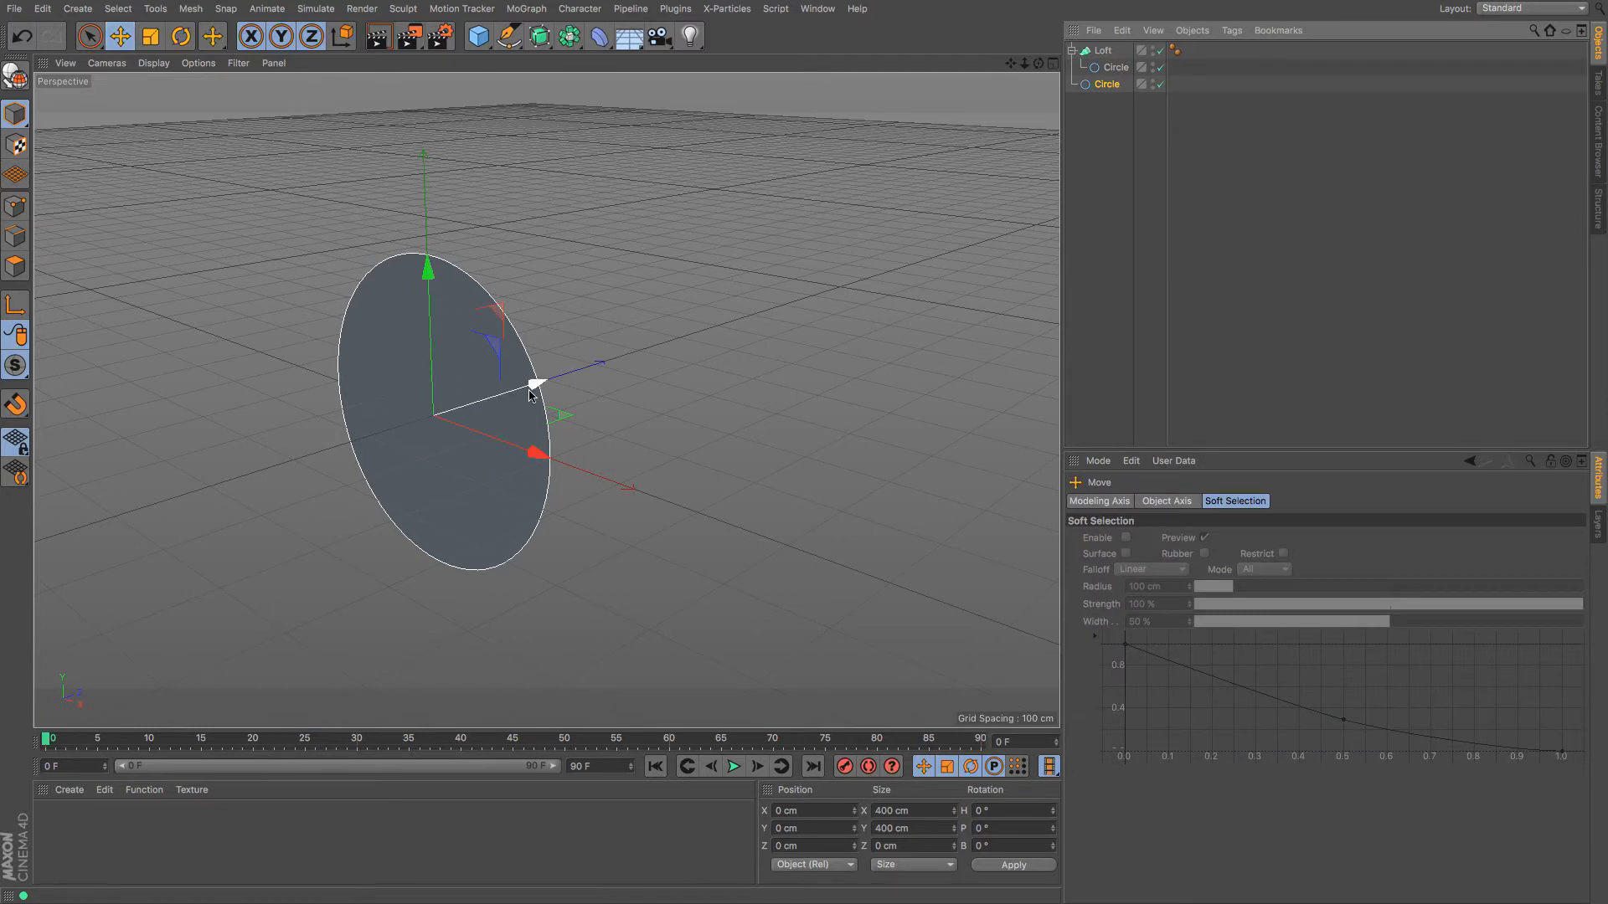
Step: Move the duplicate circle to about 299 cm along Z and nest it in the Loft below the first circle
{"action": "left_click_drag", "start_coordinate": [529, 394], "coordinate": [651, 356]}
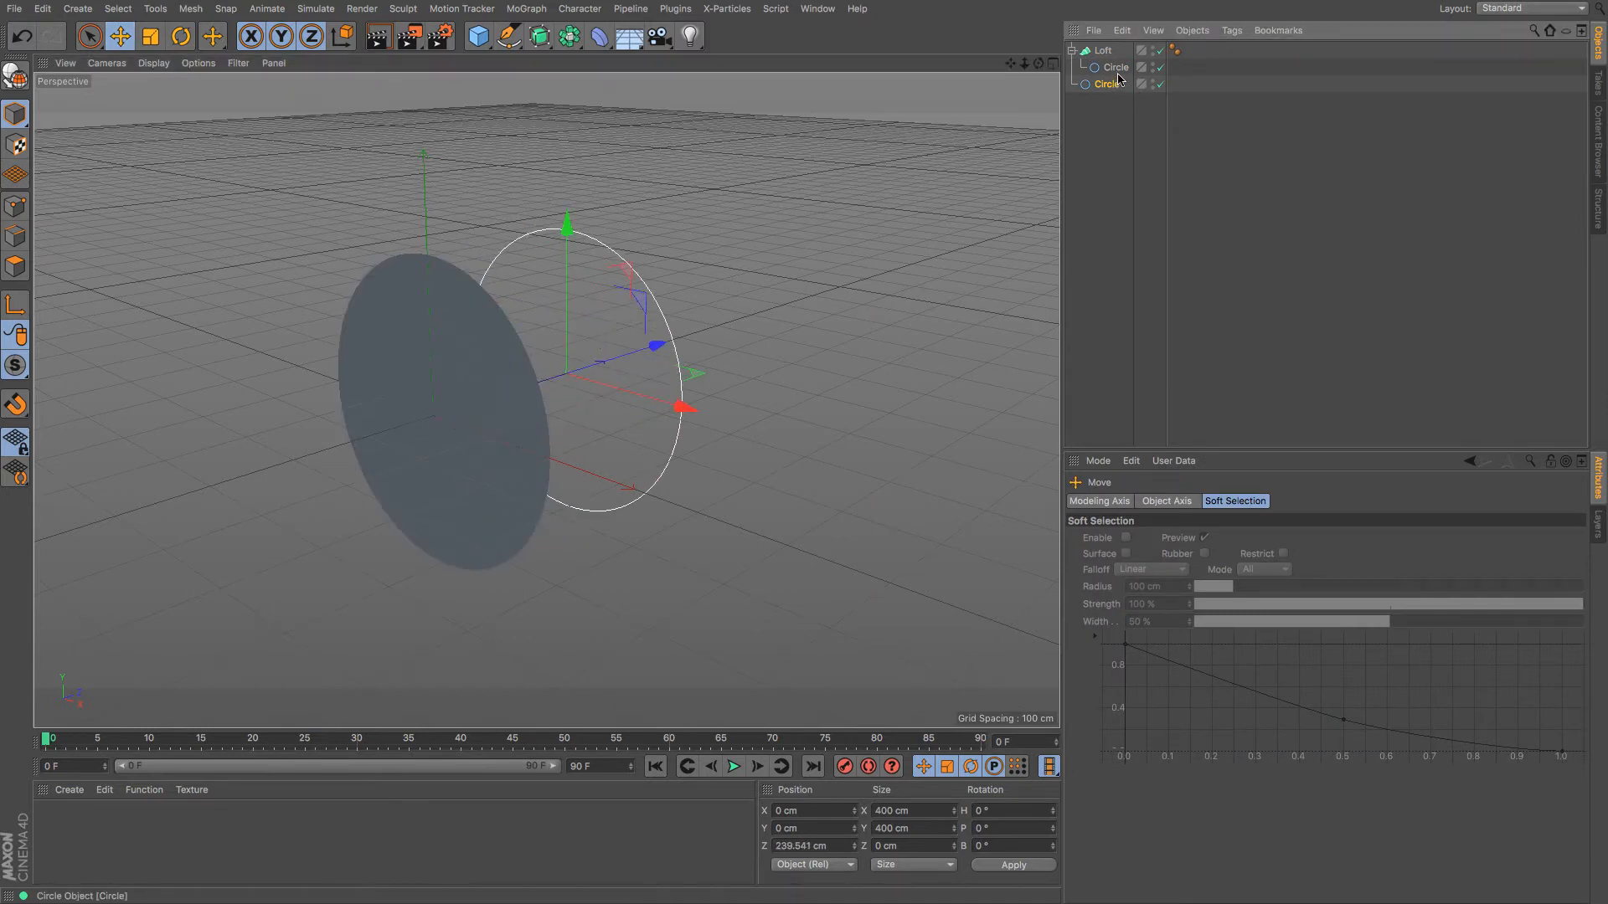
{"action": "left_click_drag", "start_coordinate": [1117, 78], "coordinate": [1117, 77]}
{"action": "left_click_drag", "start_coordinate": [657, 346], "coordinate": [684, 338]}
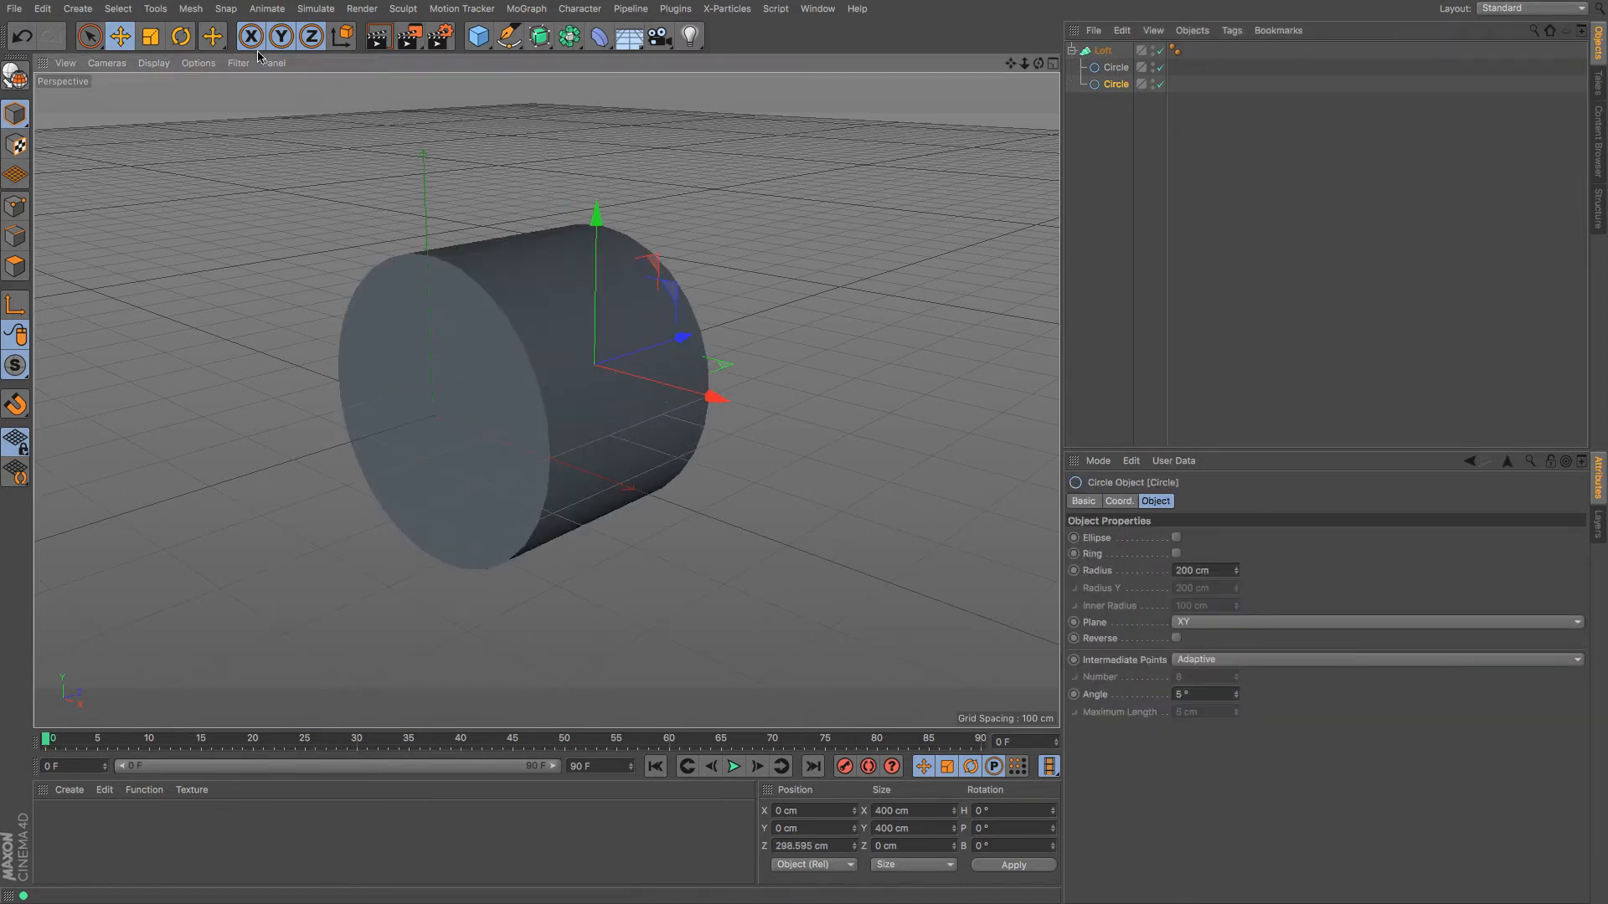
Step: Scale the second circle down uniformly to about 281 cm across
{"action": "left_click", "coordinate": [142, 37]}
{"action": "left_click_drag", "start_coordinate": [769, 205], "coordinate": [614, 256]}
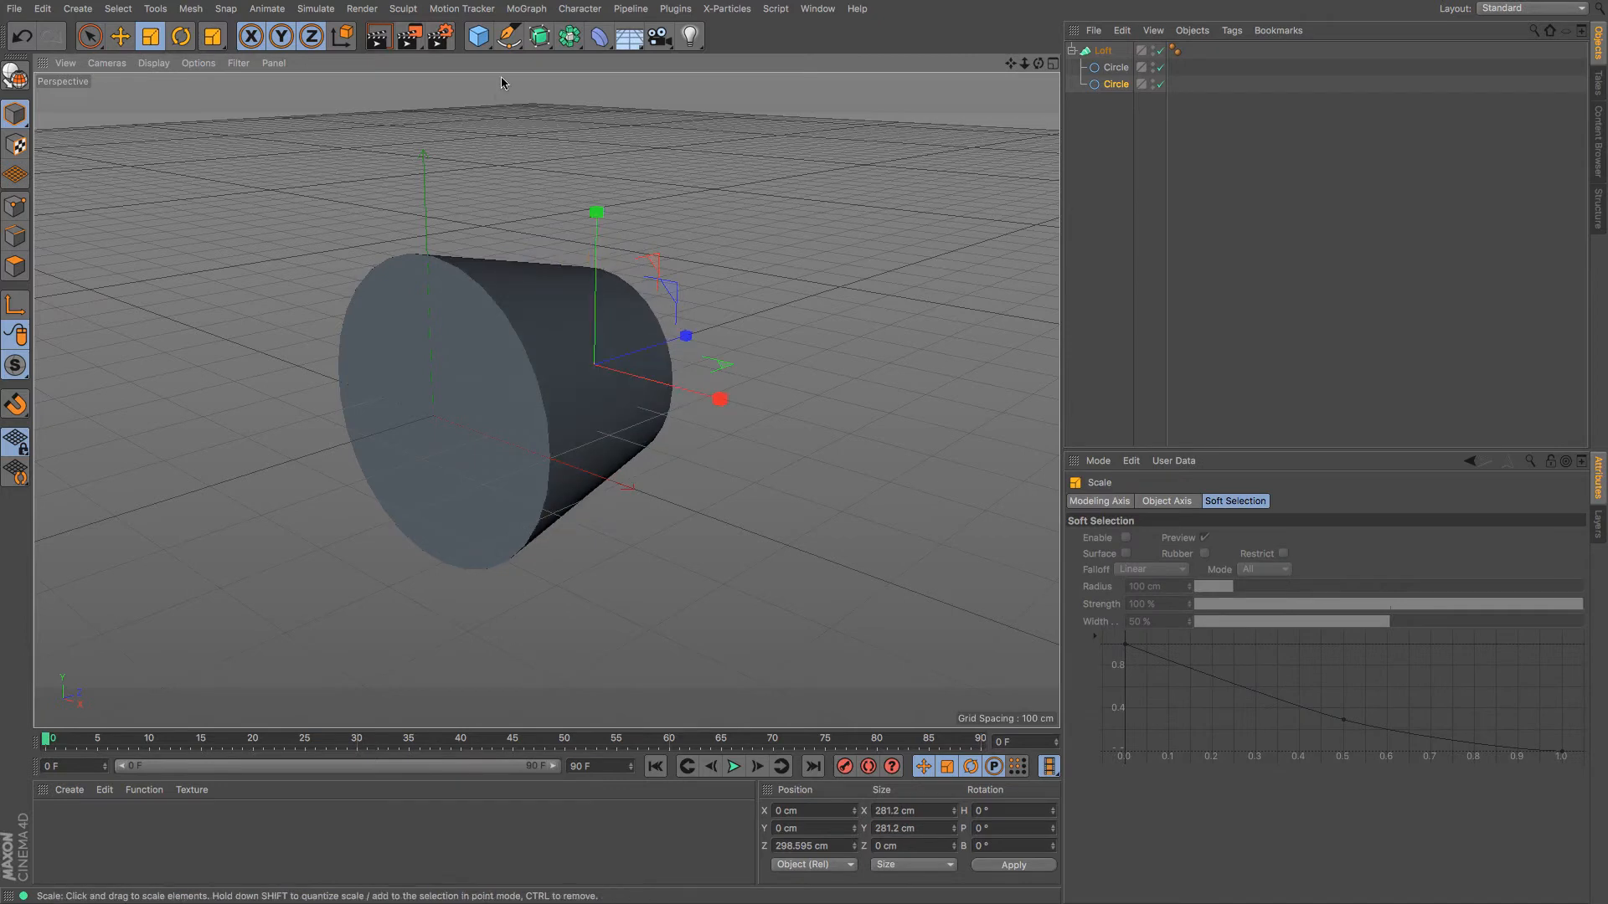
Step: Add a Rectangle spline and move it to about 904 cm along Z, behind both circles
{"action": "left_click", "coordinate": [508, 36]}
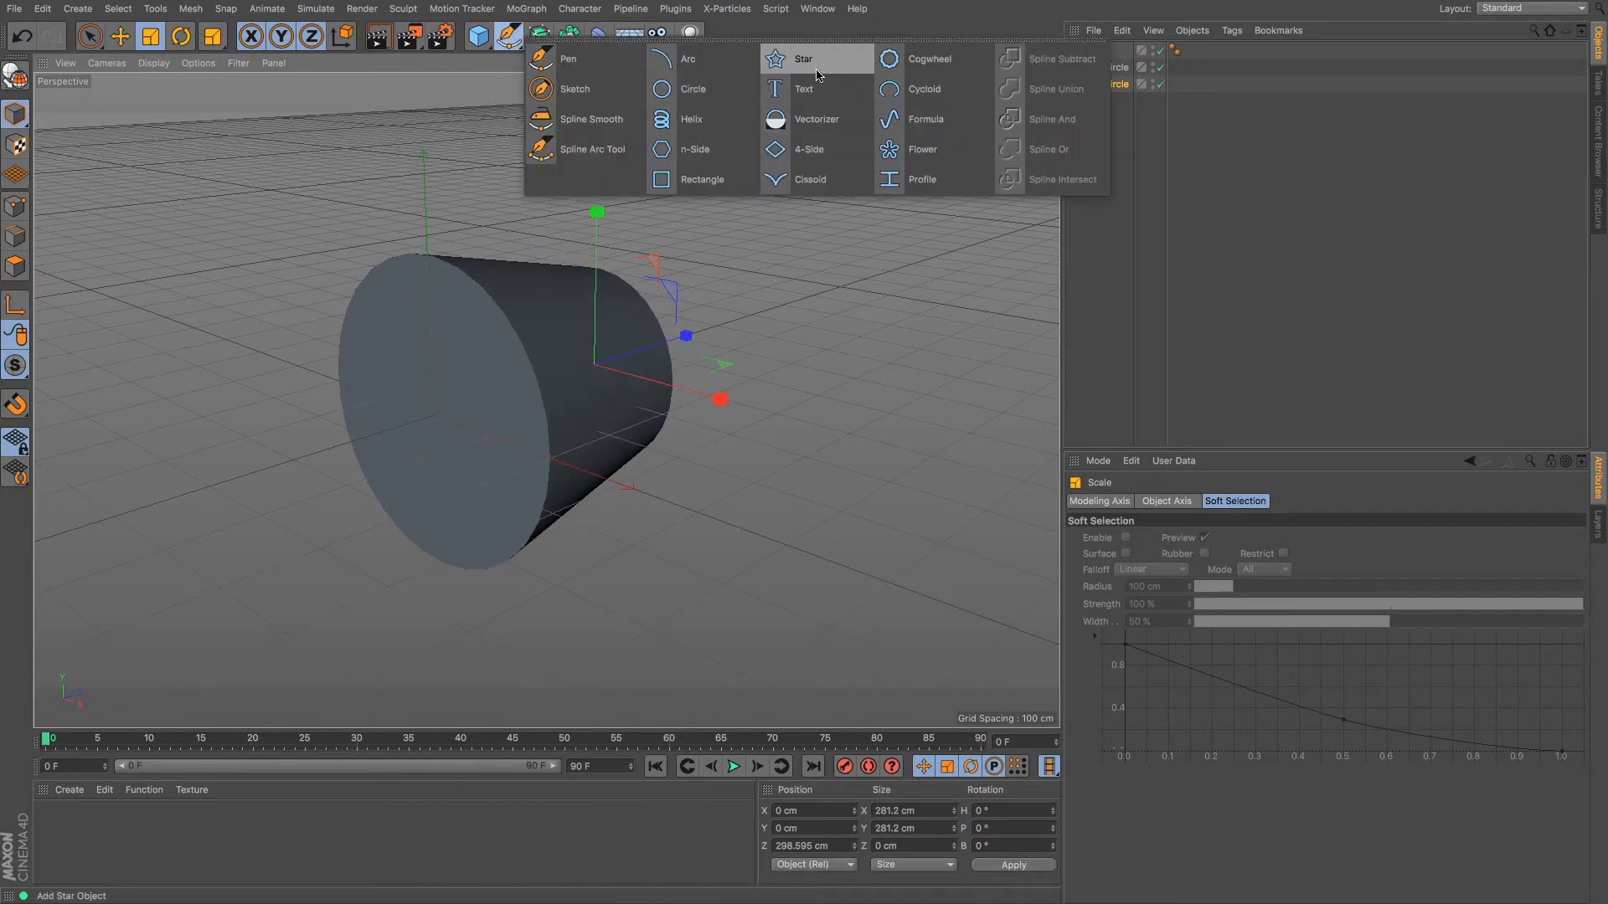
{"action": "left_click", "coordinate": [691, 179]}
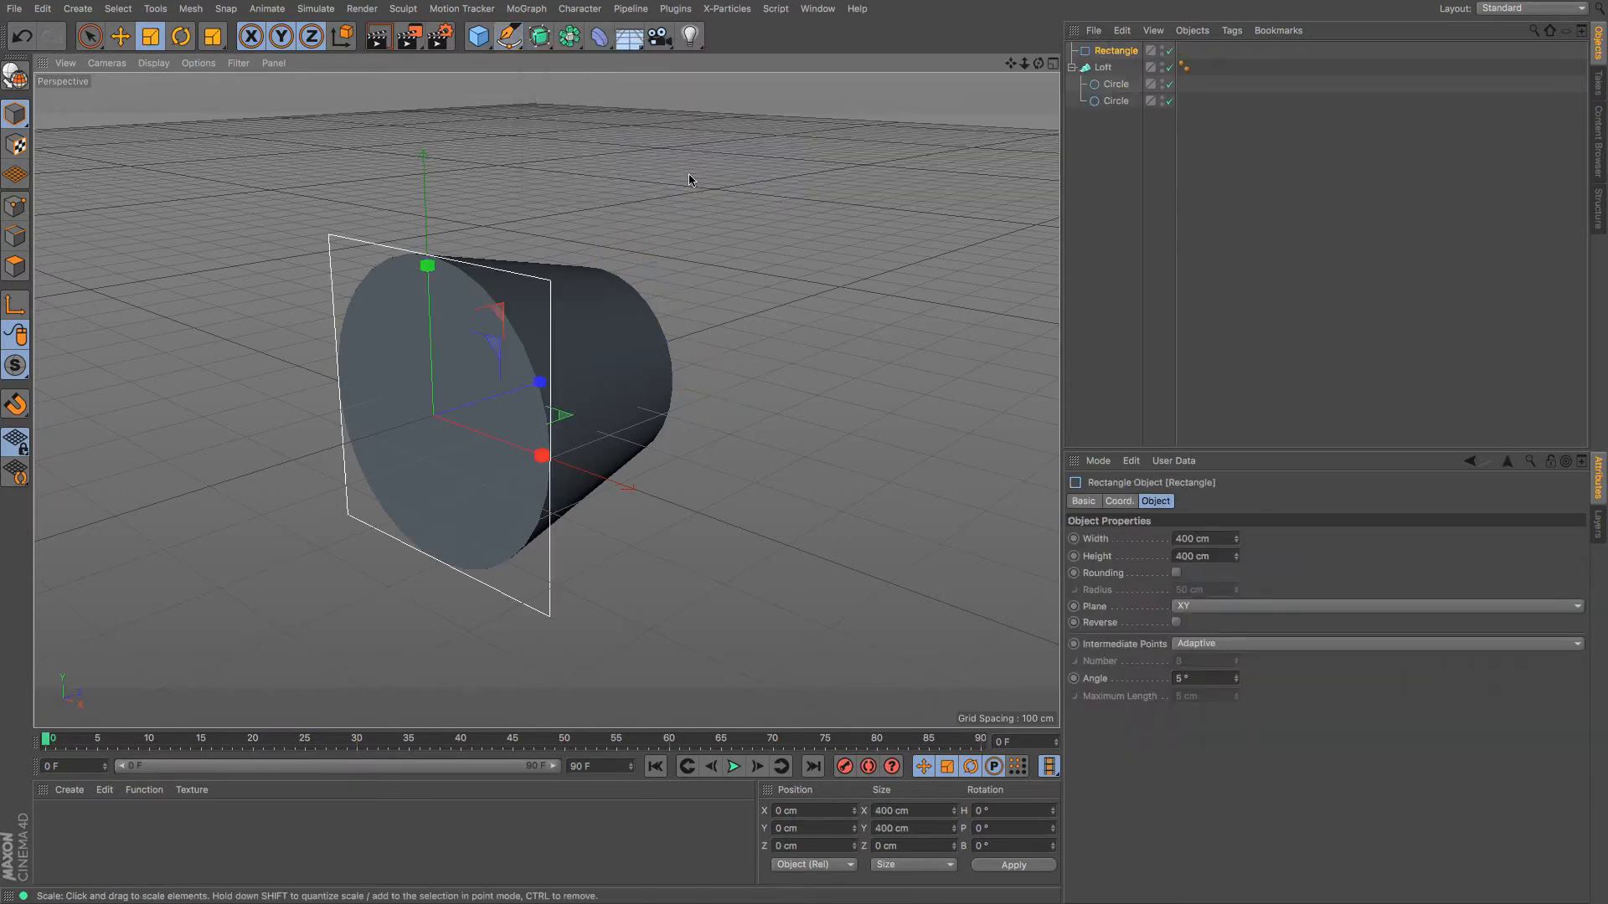
{"action": "left_click", "coordinate": [120, 36]}
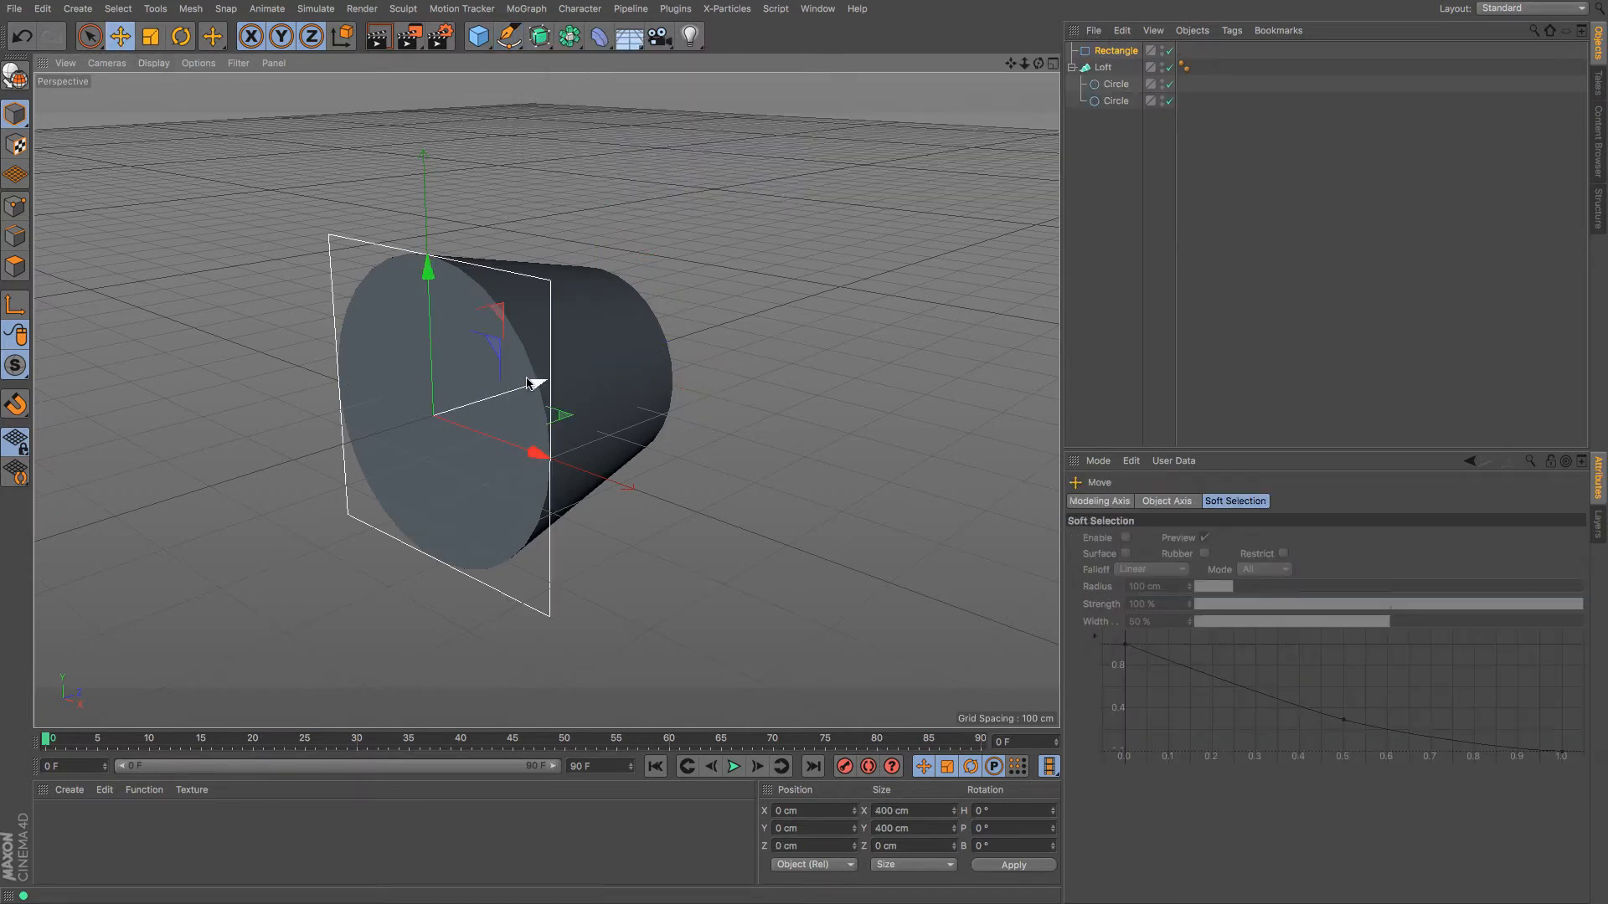
{"action": "left_click_drag", "start_coordinate": [529, 383], "coordinate": [881, 295]}
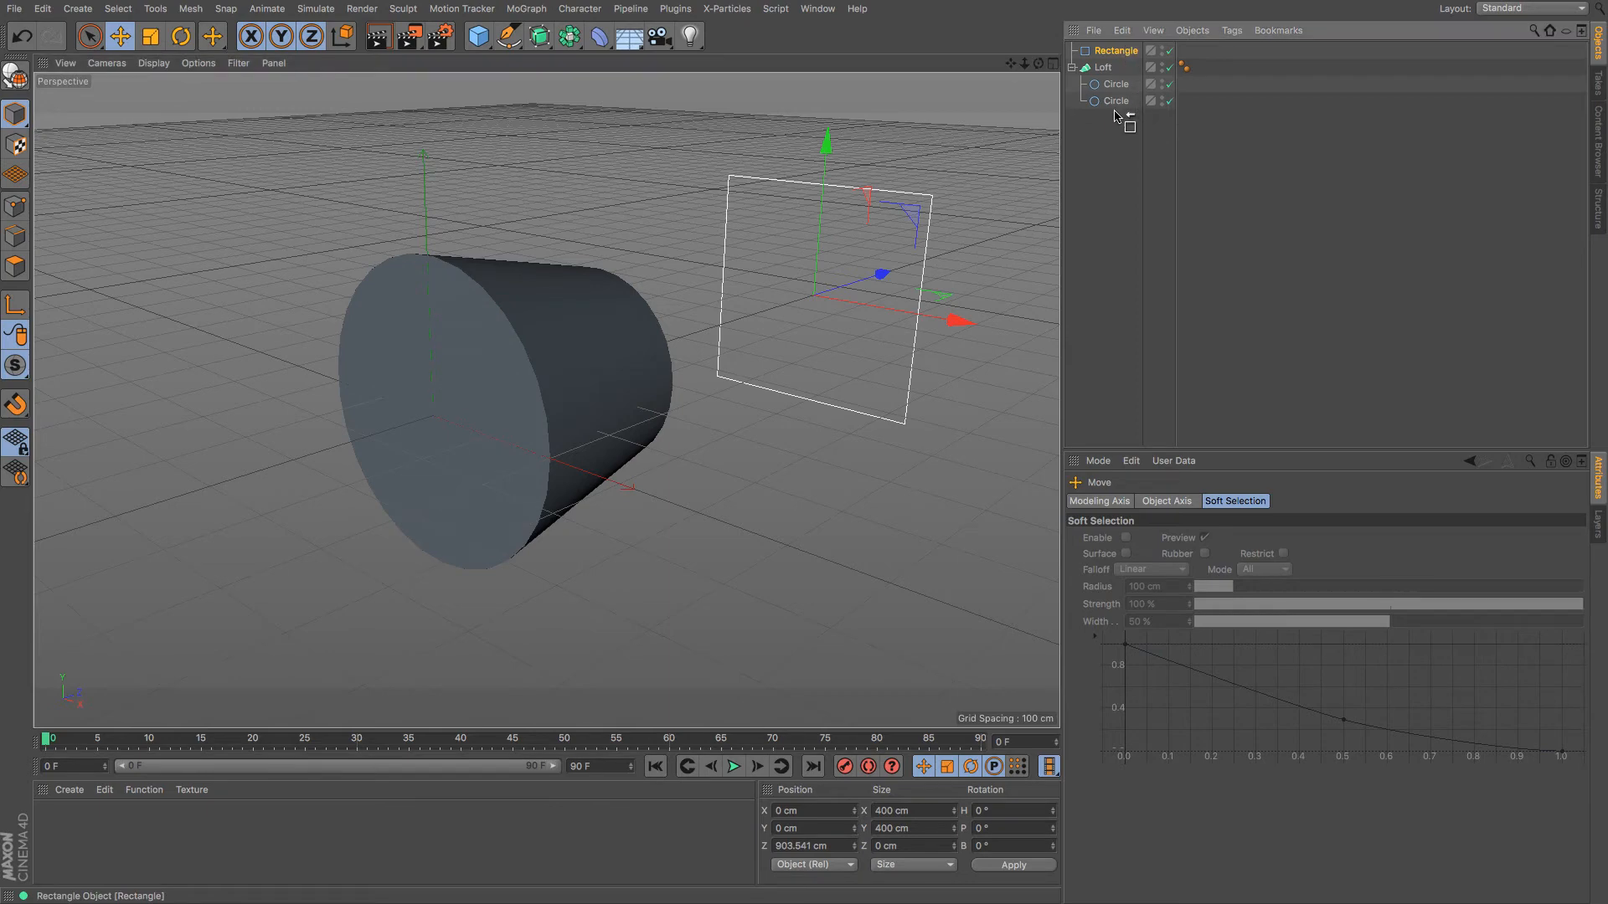
Step: Nest the rectangle in the Loft as the last child below the two circles, and deselect everything
{"action": "left_click_drag", "start_coordinate": [1117, 116], "coordinate": [1121, 93]}
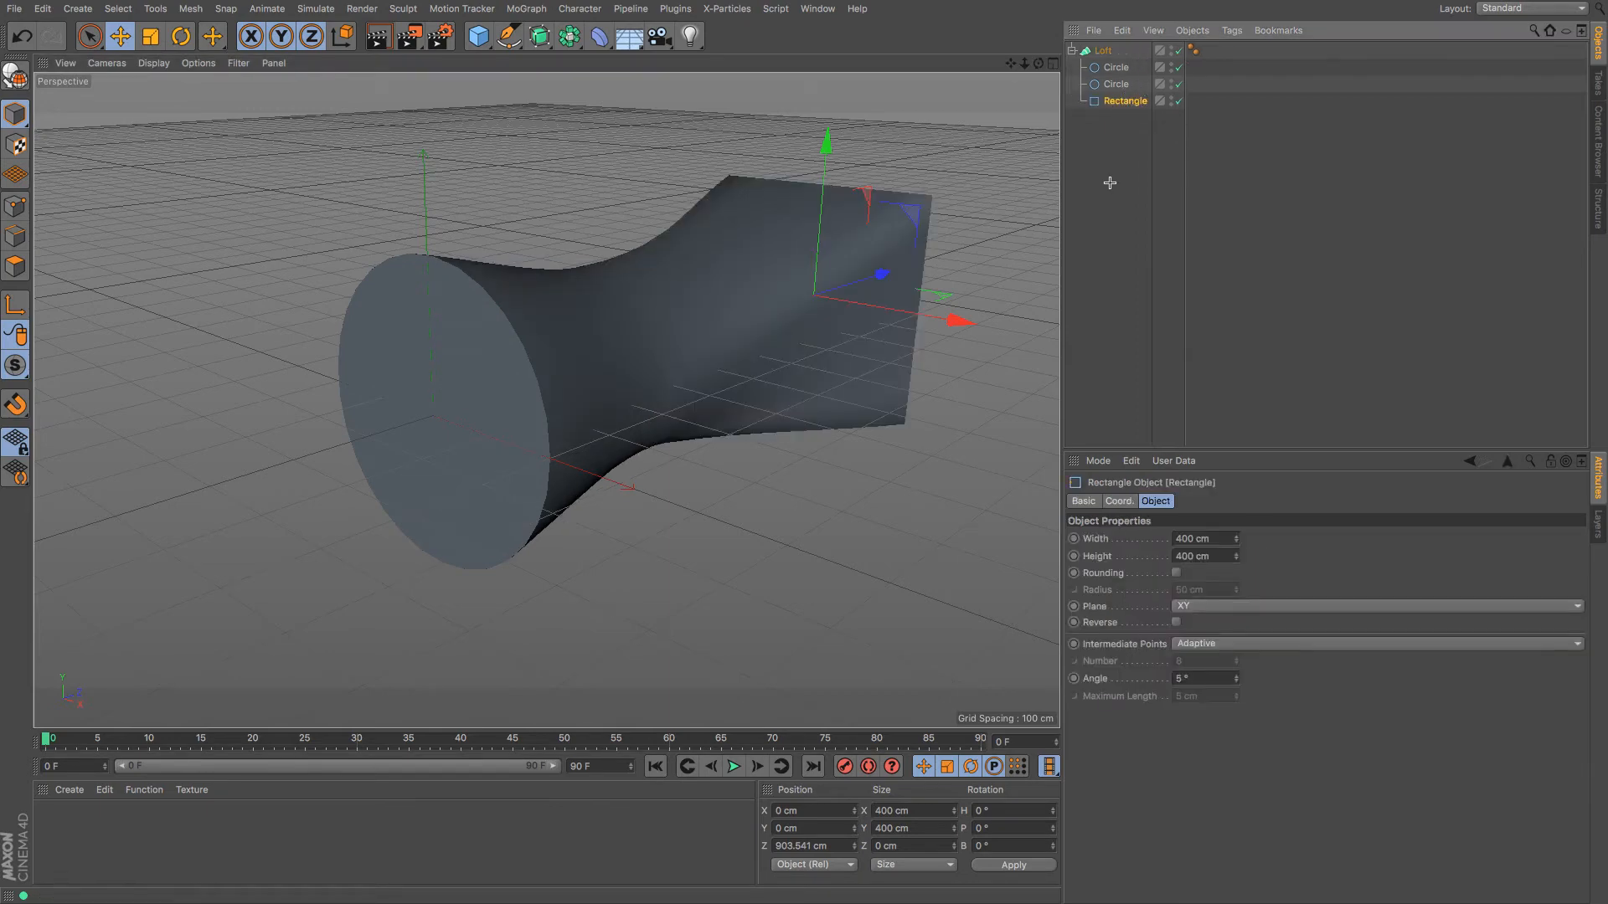
{"action": "left_click", "coordinate": [1108, 184]}
{"action": "left_click_drag", "start_coordinate": [1011, 63], "coordinate": [843, 104]}
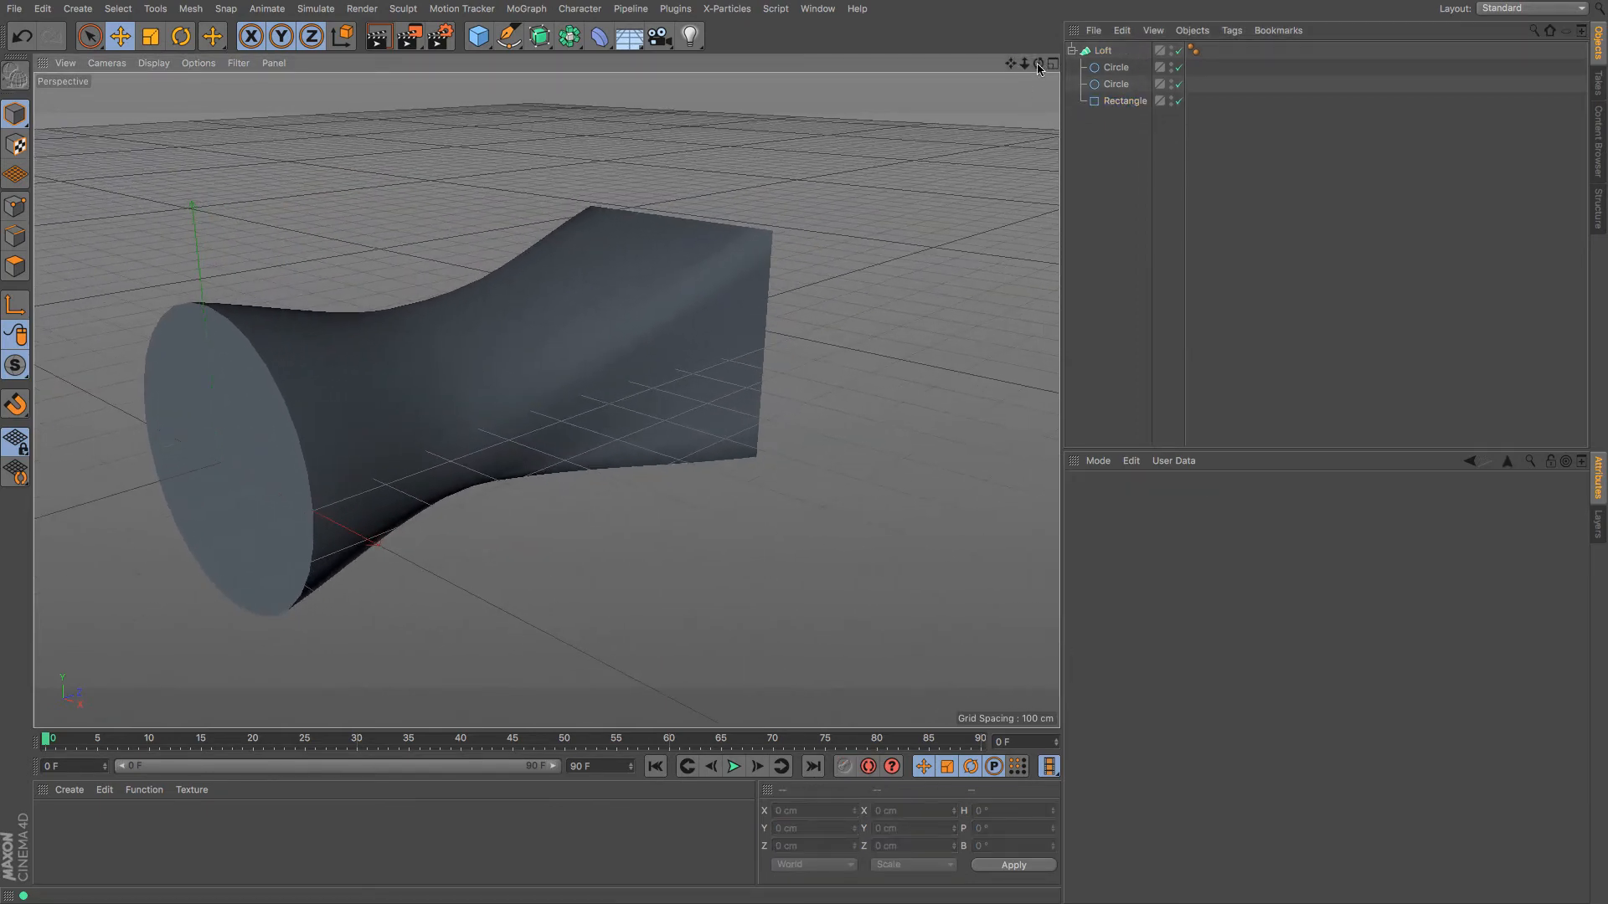
{"action": "mouse_move", "coordinate": [1038, 68]}
{"action": "left_mouse_down"}
{"action": "mouse_move", "coordinate": [954, 84]}
{"action": "mouse_move", "coordinate": [930, 51]}
{"action": "mouse_move", "coordinate": [1038, 63]}
{"action": "left_mouse_up"}
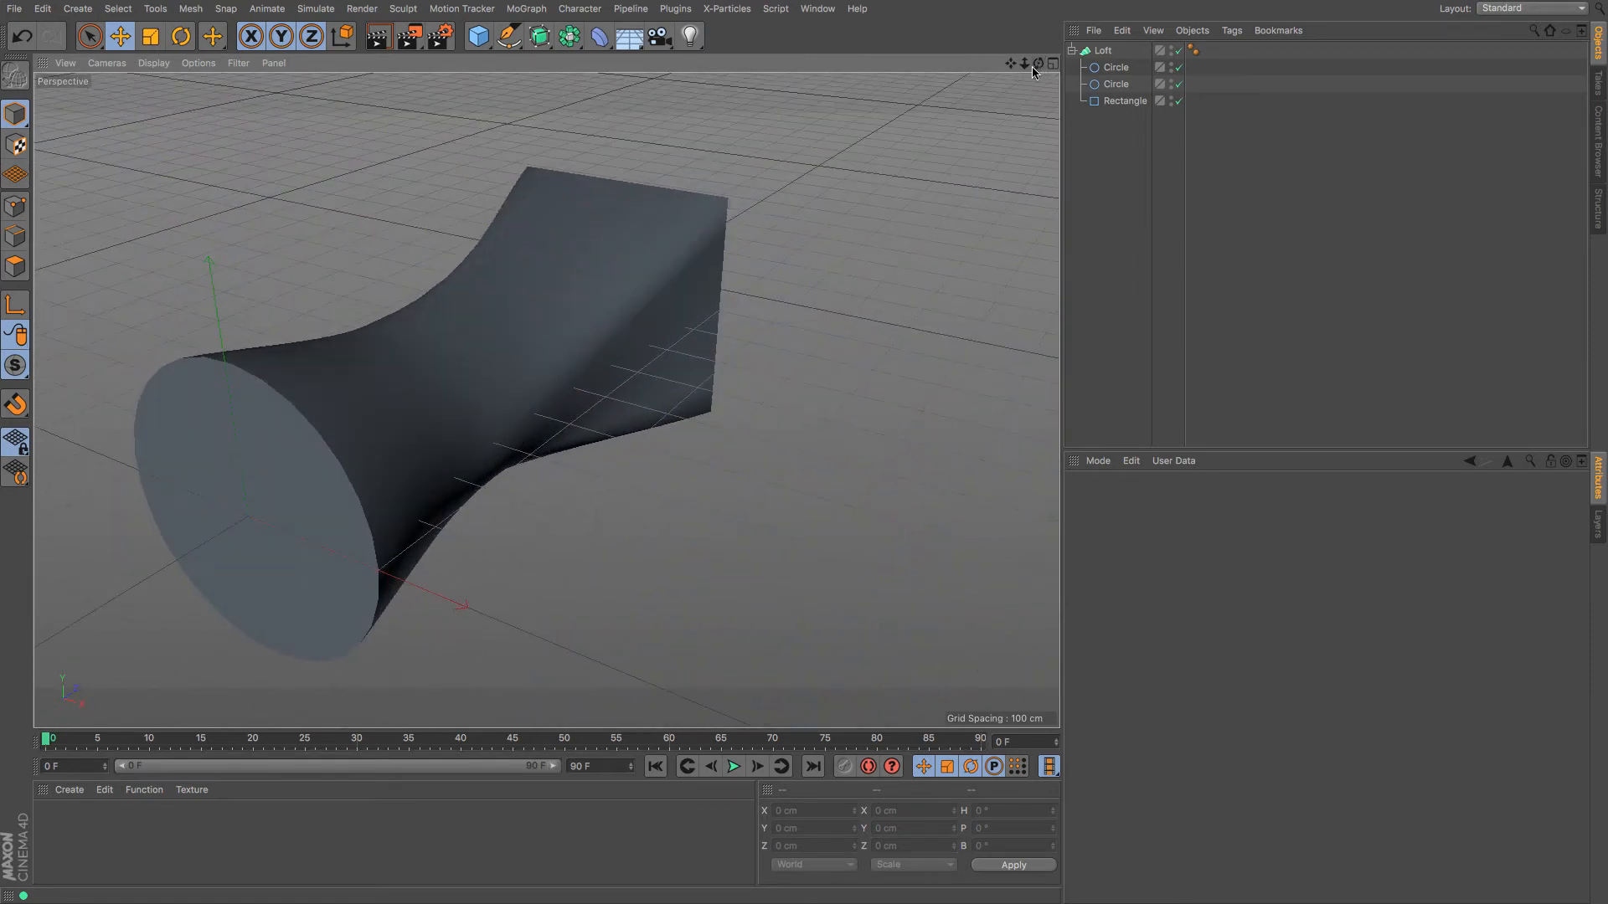
{"action": "left_click_drag", "start_coordinate": [1011, 64], "coordinate": [963, 70]}
{"action": "left_click", "coordinate": [545, 399]}
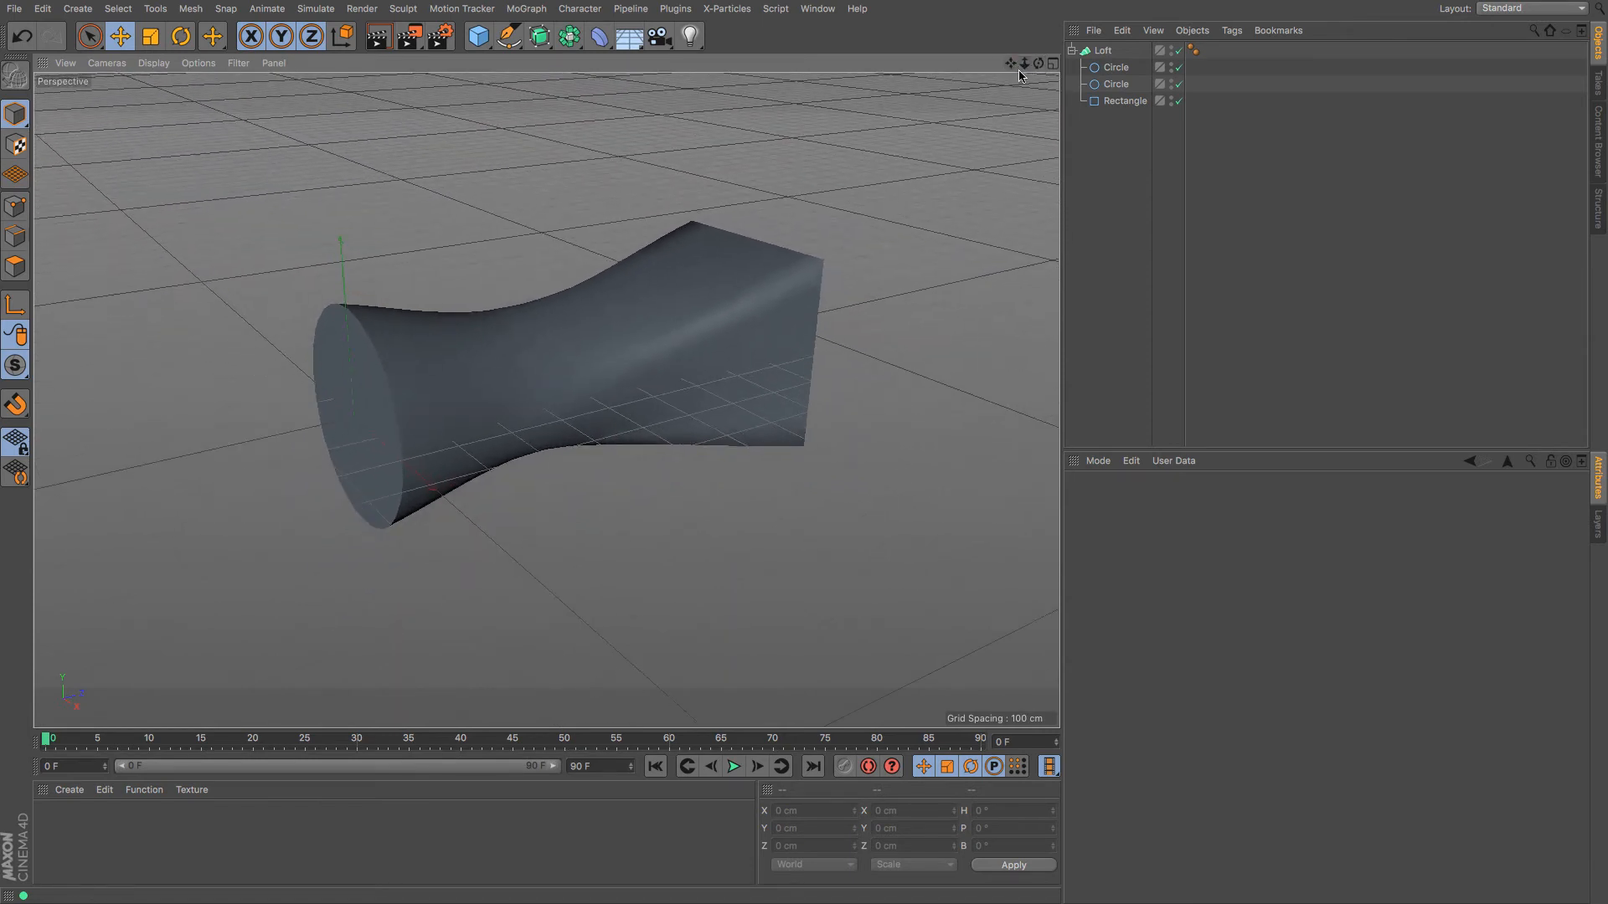
Step: Rotate the Loft to a 90° pitch so the lofted shape stands upright
{"action": "left_click", "coordinate": [180, 36]}
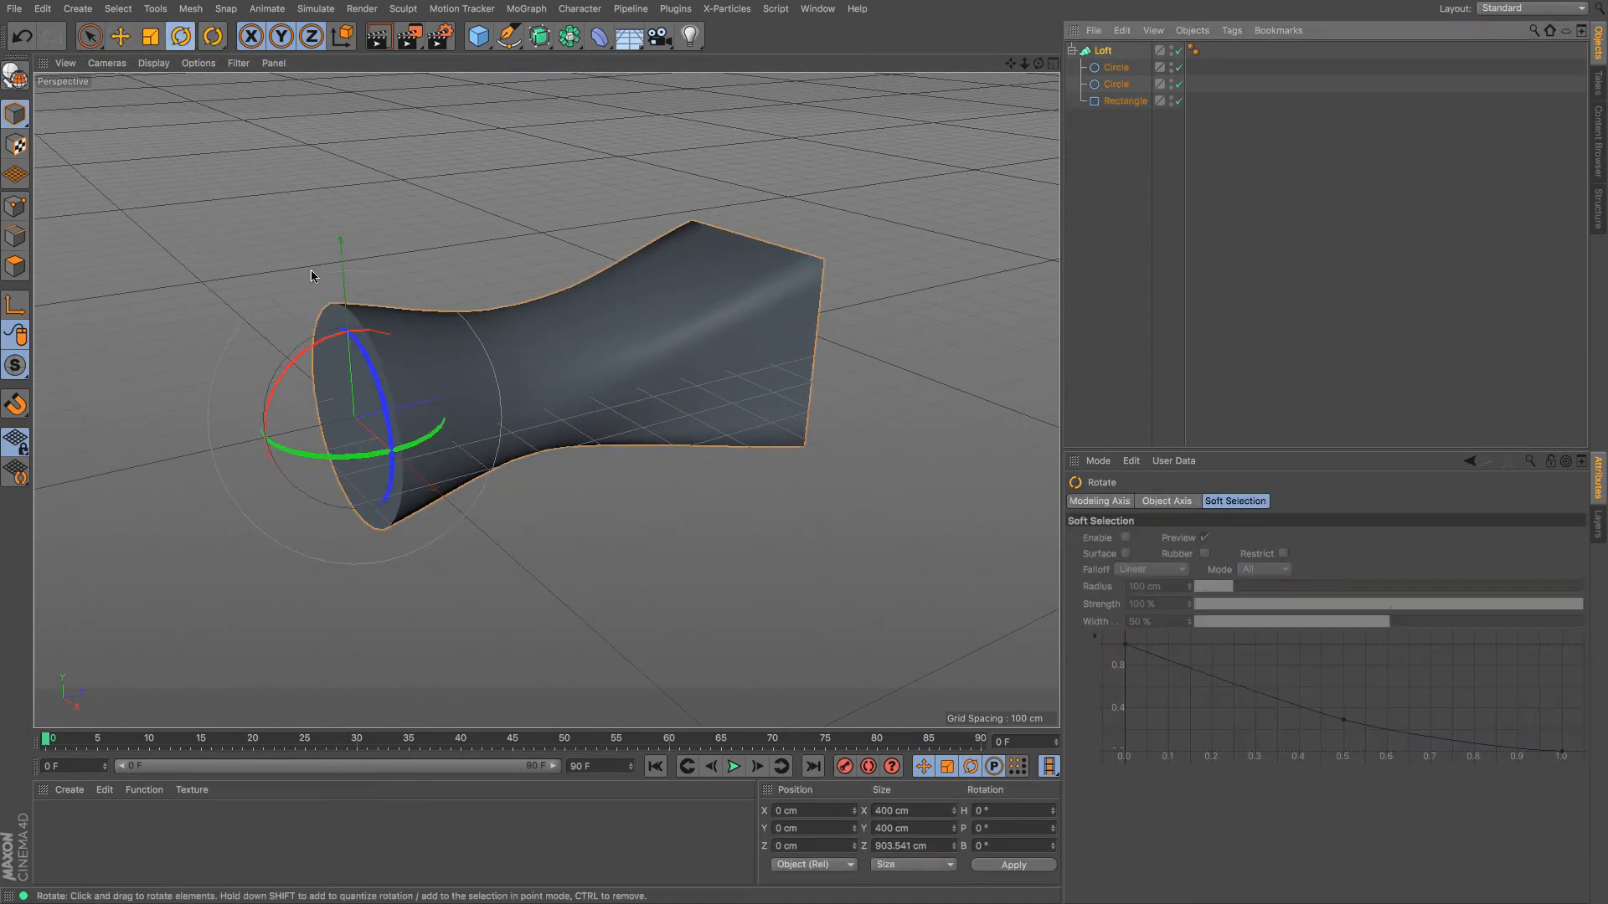
{"action": "left_click_drag", "start_coordinate": [352, 333], "coordinate": [208, 487]}
{"action": "key", "text": "super+z"}
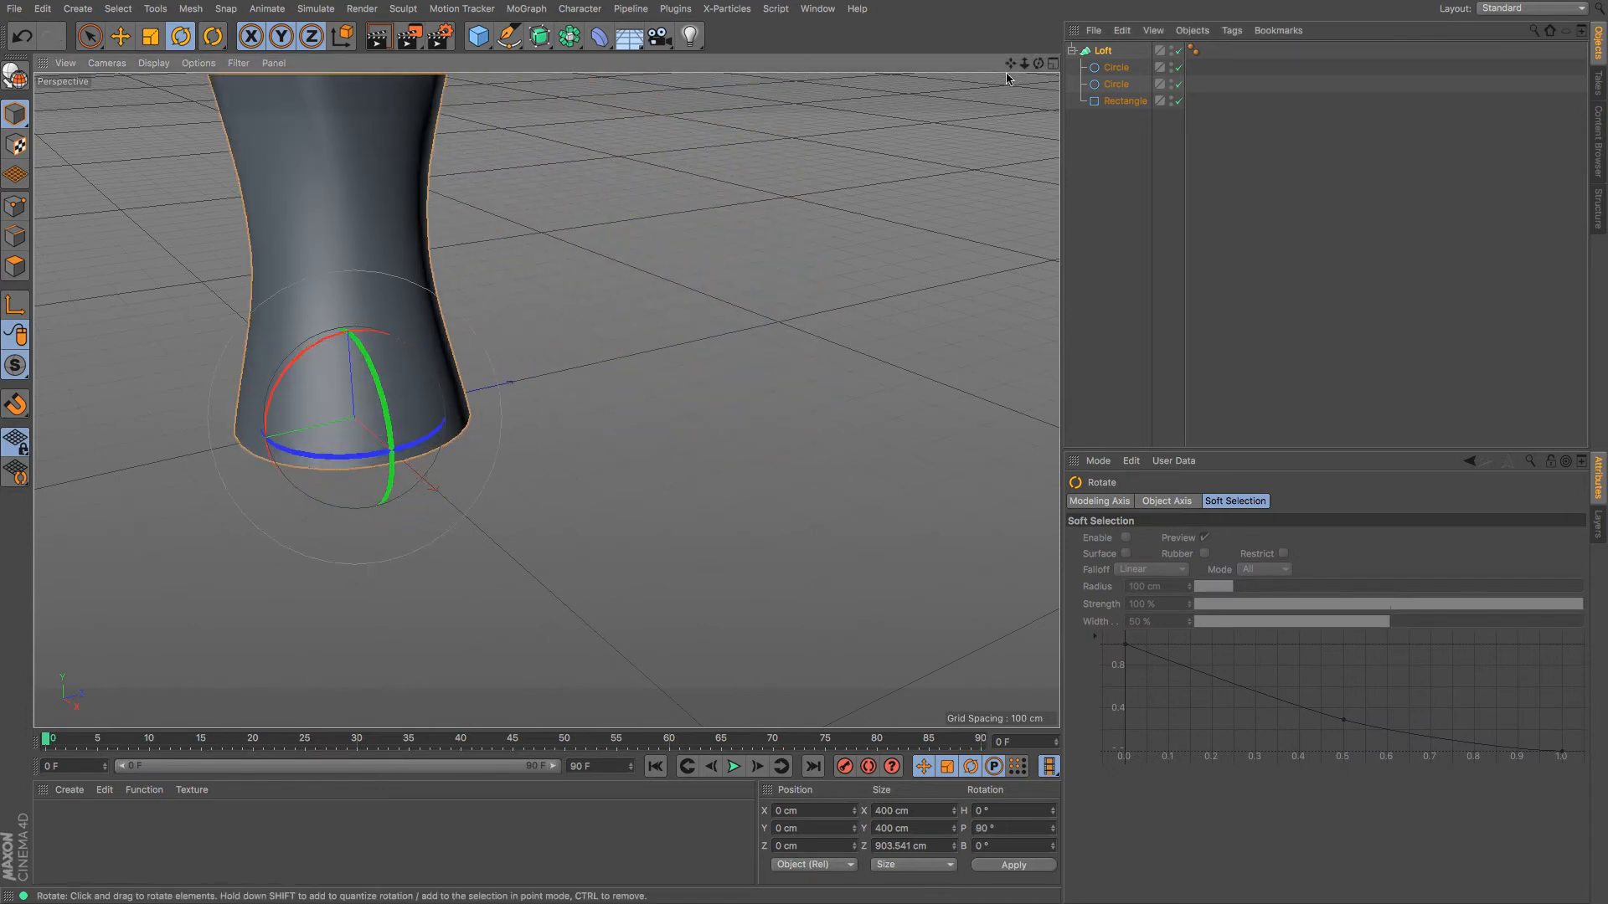
{"action": "key", "text": "h"}
{"action": "left_click_drag", "start_coordinate": [1024, 61], "coordinate": [954, 62]}
Step: Duplicate the rectangle as the Loft's last child, scaled to about 319 cm square and lowered to about 829 cm along Z
{"action": "left_click", "coordinate": [1120, 103]}
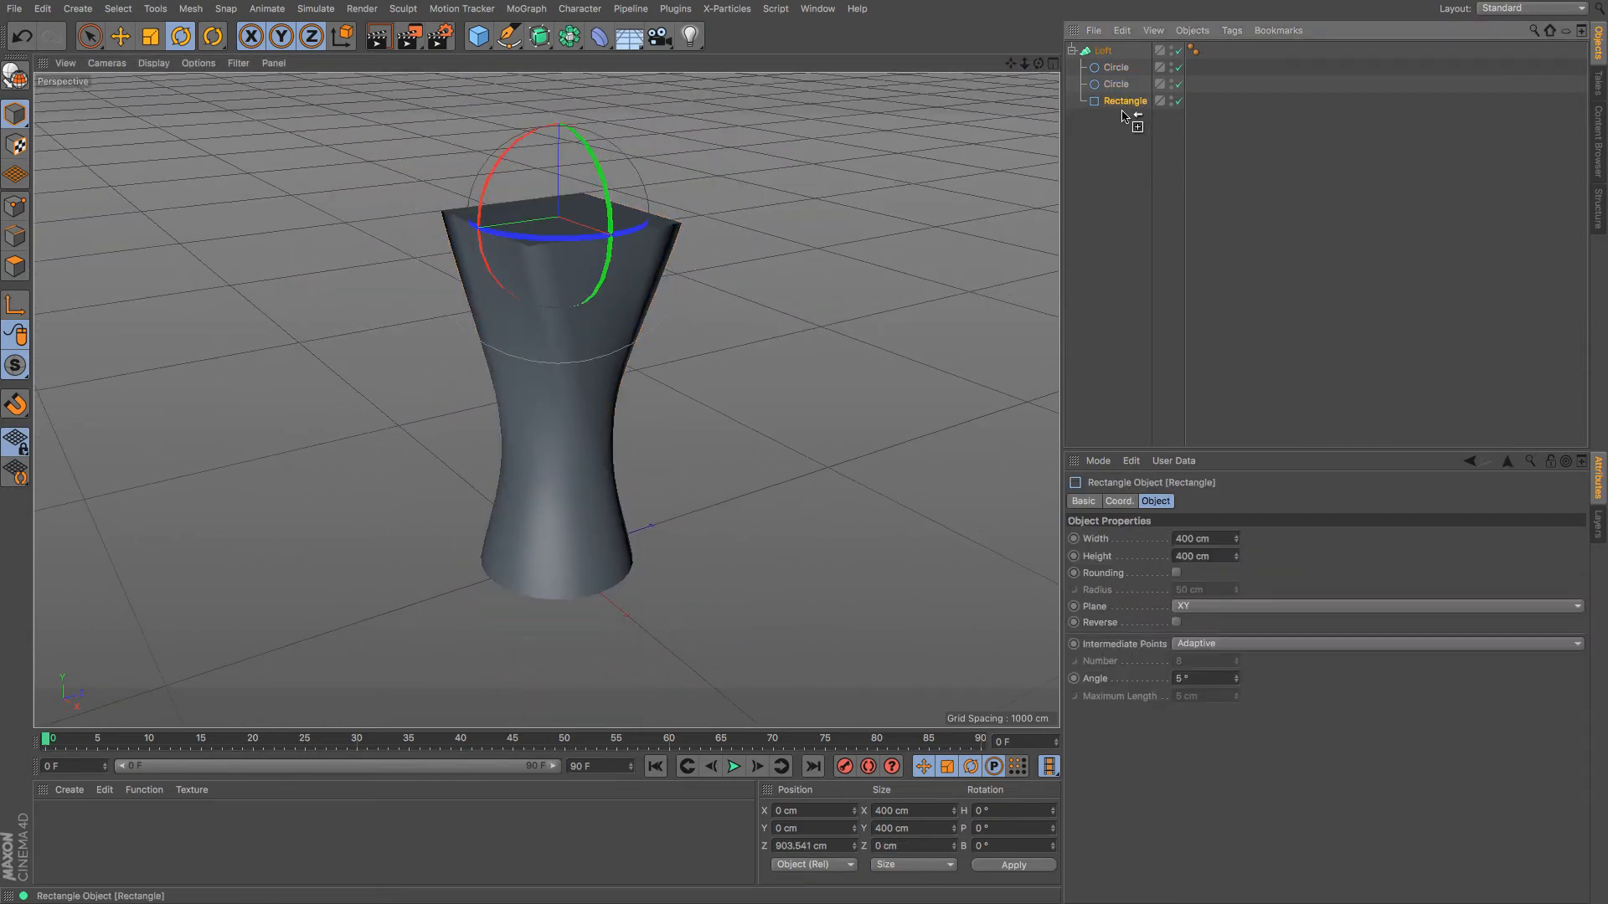
{"action": "left_click_drag", "start_coordinate": [1122, 115], "coordinate": [1120, 108], "text": "ctrl"}
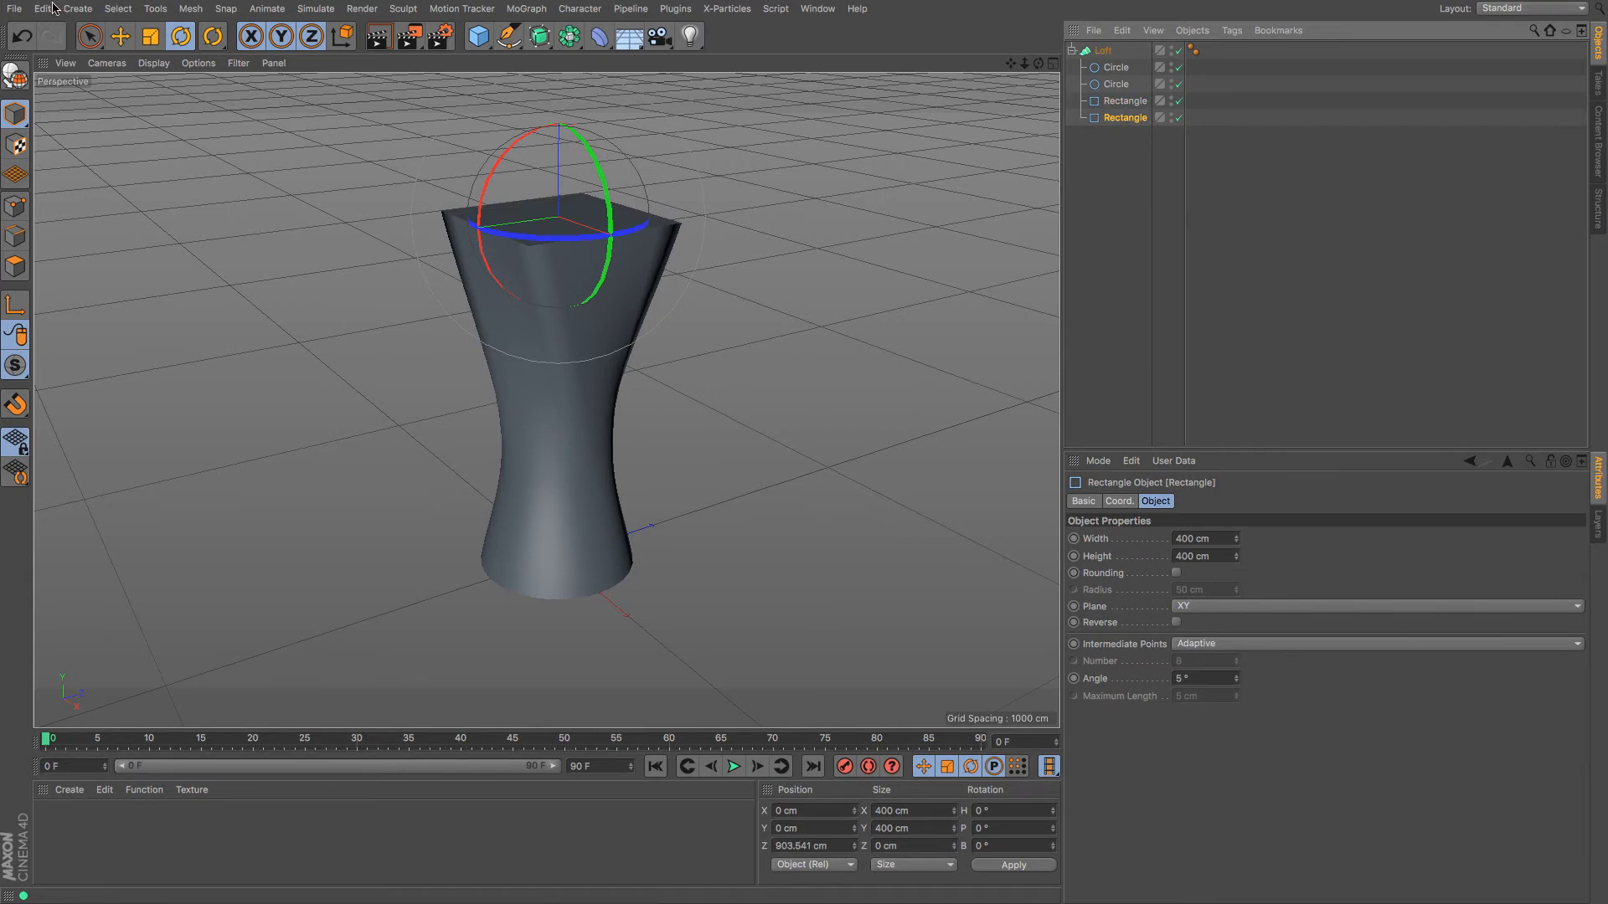
{"action": "key", "text": "t"}
{"action": "left_click_drag", "start_coordinate": [819, 167], "coordinate": [661, 174]}
{"action": "key", "text": "e"}
{"action": "left_click_drag", "start_coordinate": [557, 91], "coordinate": [558, 127]}
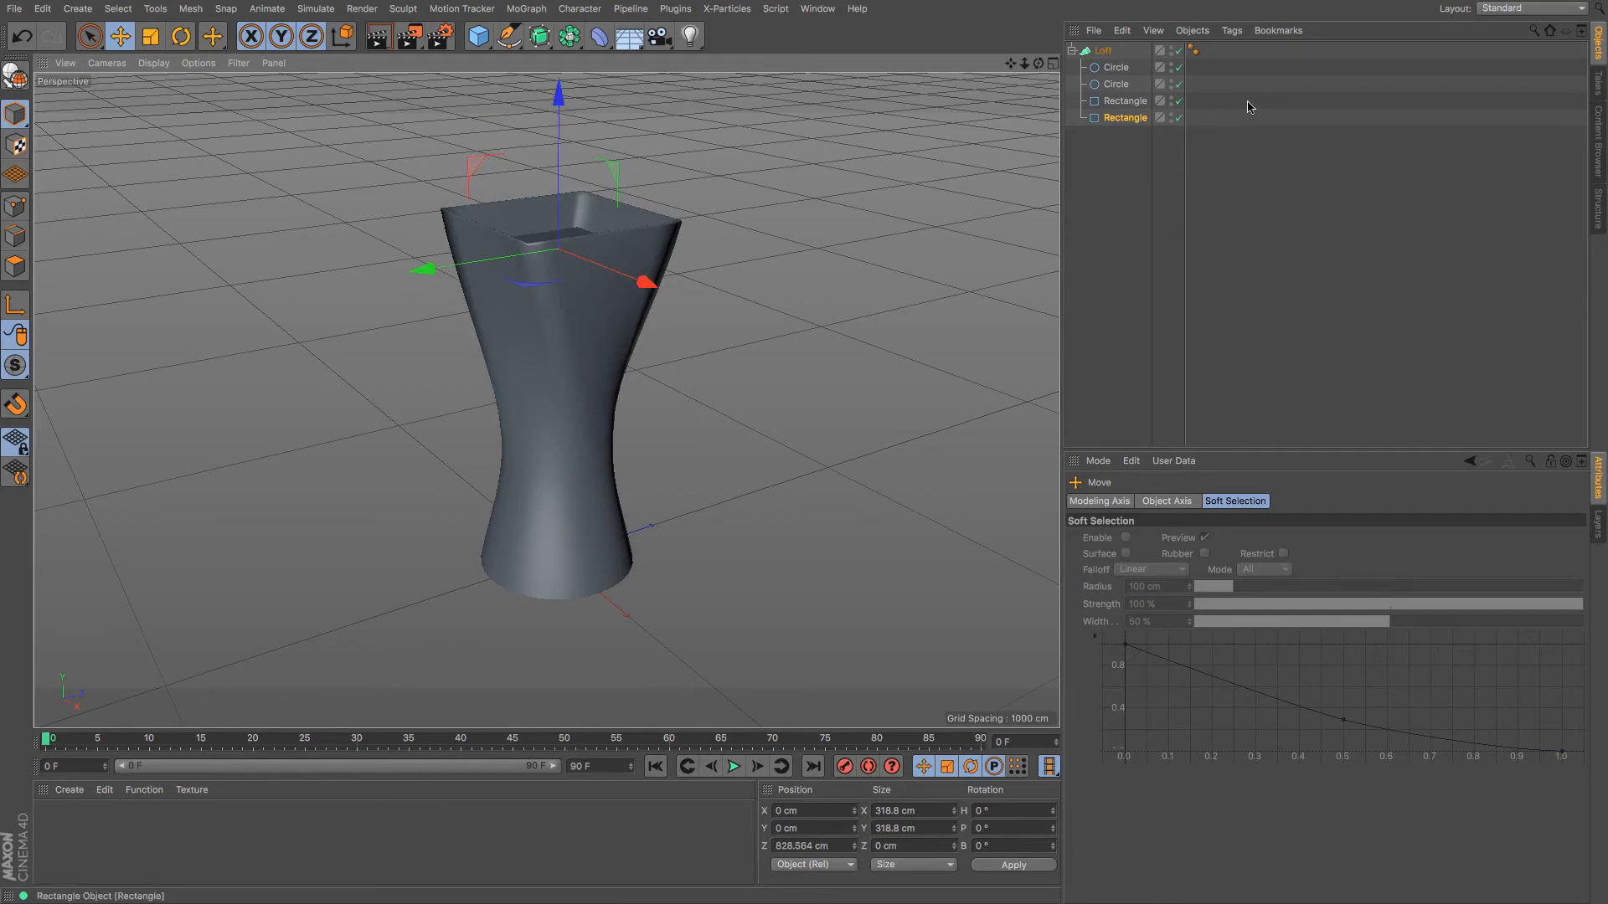
Step: Duplicate the smaller second circle and place the copy in the Loft as the last child below both rectangles
{"action": "left_click", "coordinate": [1105, 86]}
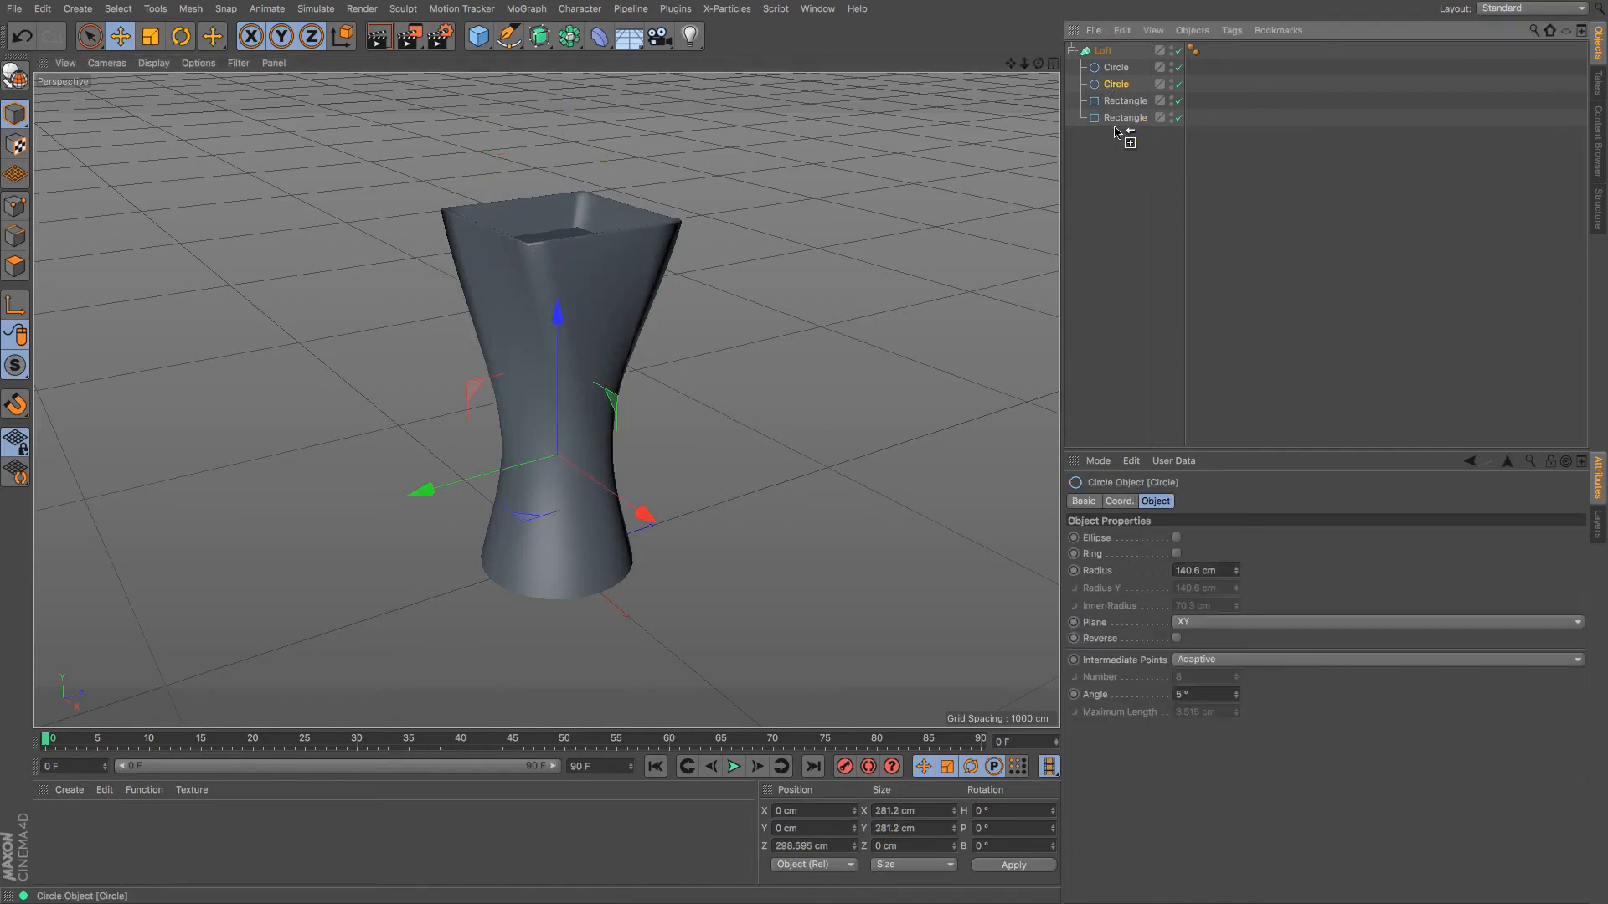
{"action": "left_click_drag", "start_coordinate": [1114, 132], "coordinate": [1112, 131], "text": "ctrl"}
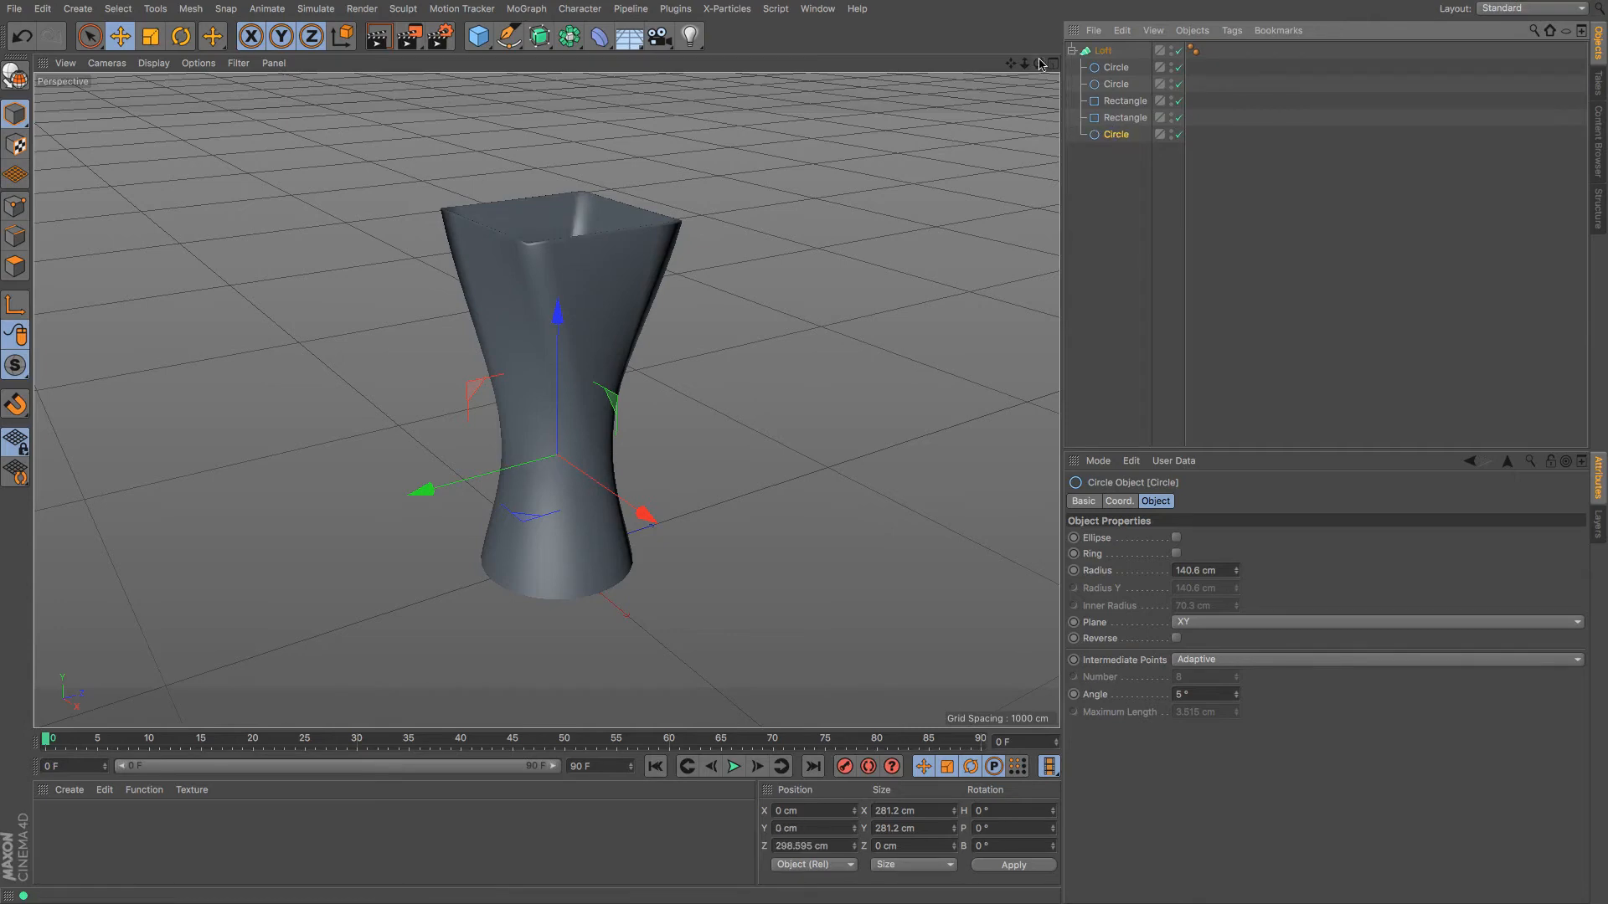
{"action": "left_click_drag", "start_coordinate": [1038, 64], "coordinate": [545, 400]}
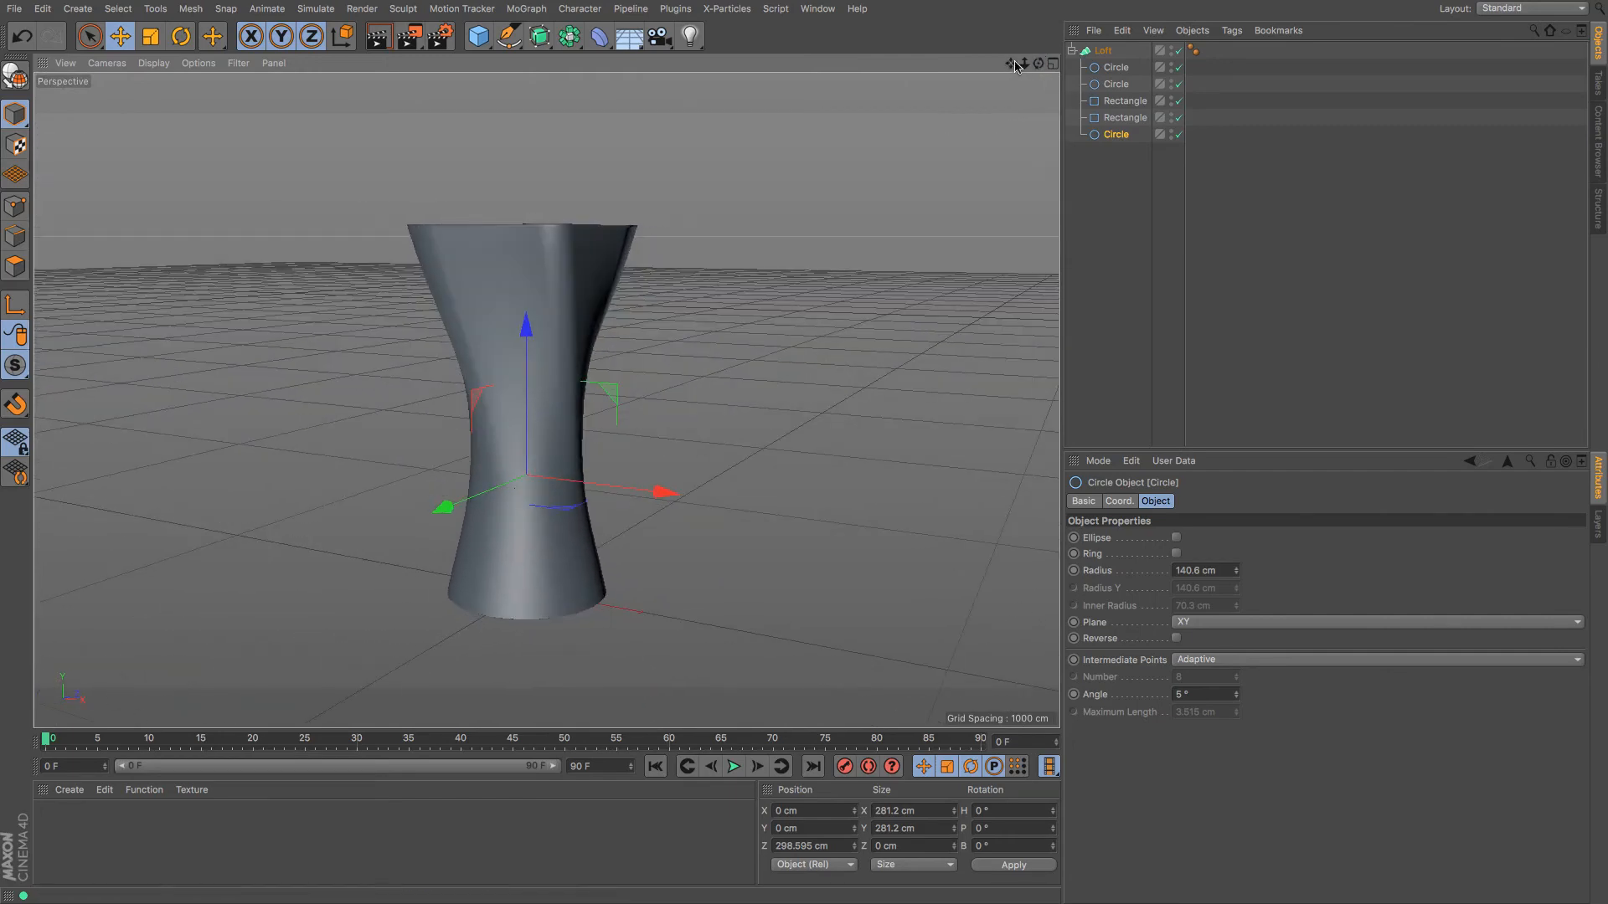
{"action": "mouse_move", "coordinate": [1011, 63]}
{"action": "left_mouse_down"}
{"action": "mouse_move", "coordinate": [545, 399]}
{"action": "mouse_move", "coordinate": [1010, 64]}
{"action": "left_mouse_up"}
Step: Switch both rectangles in the Loft off and back on to check their effect on the shape
{"action": "left_click", "coordinate": [1105, 52]}
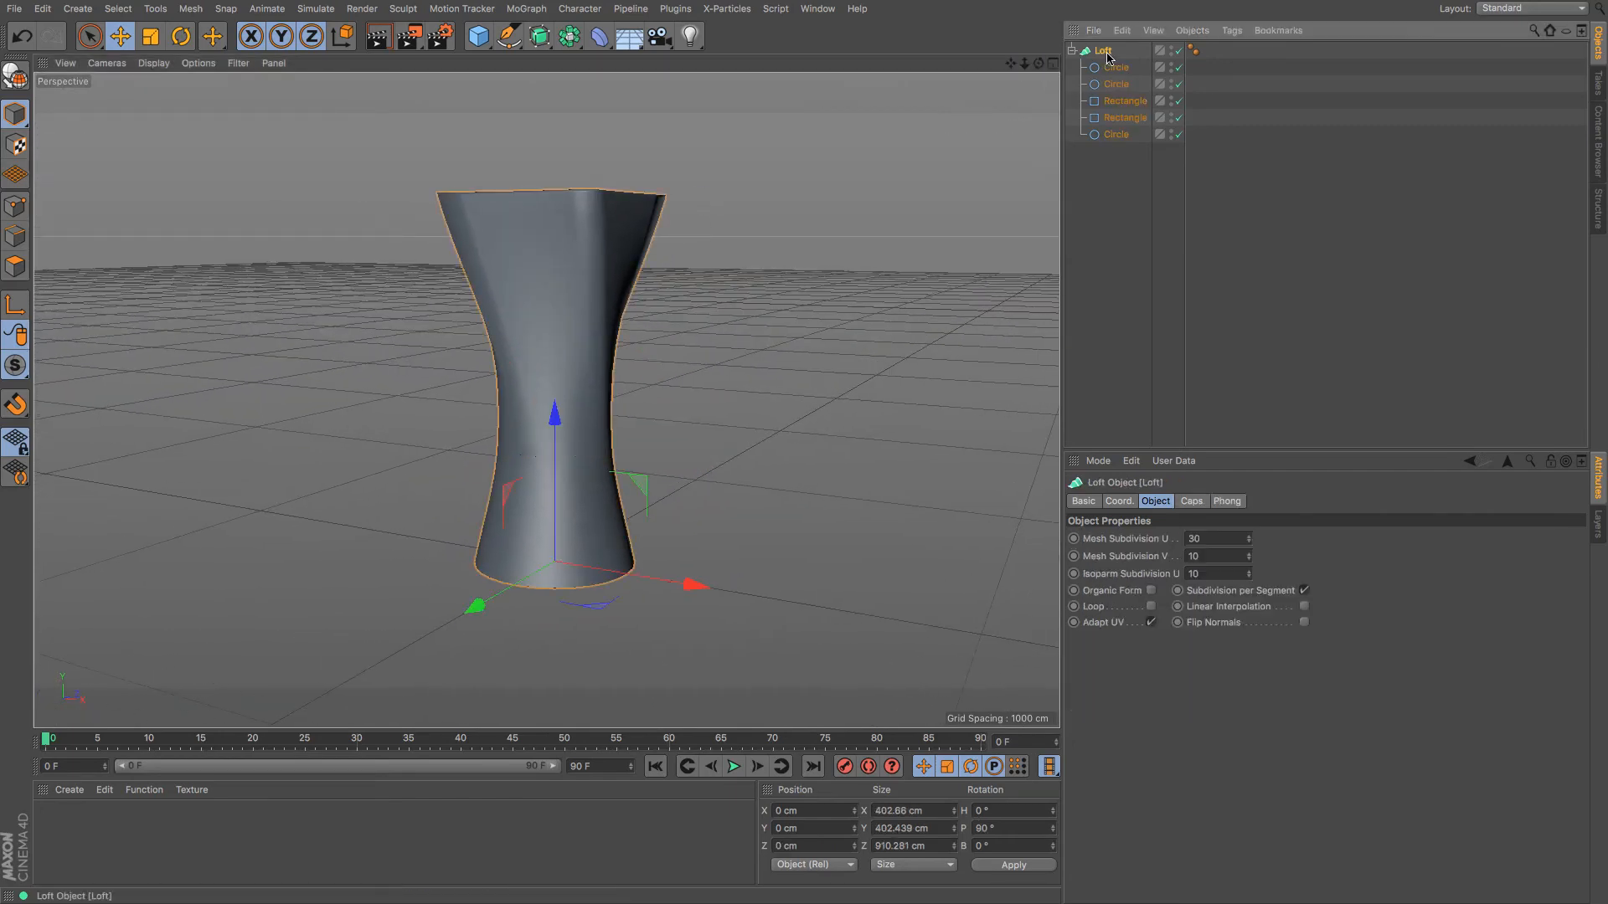
{"action": "left_click", "coordinate": [1179, 101]}
{"action": "left_click", "coordinate": [1179, 117]}
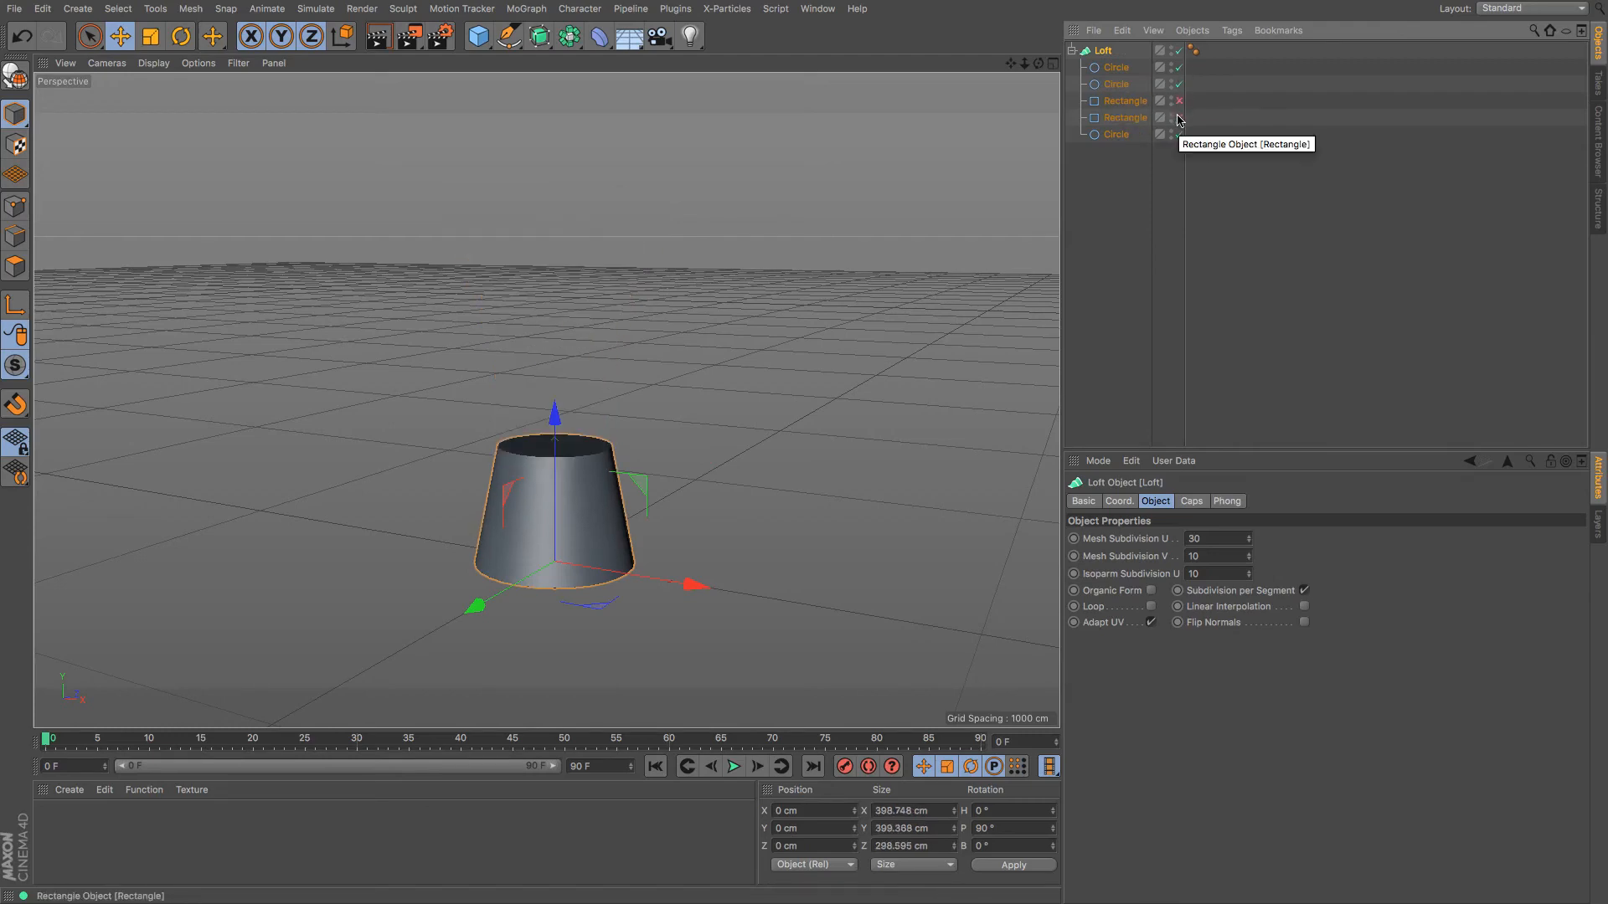
{"action": "left_click", "coordinate": [1178, 118]}
{"action": "left_click", "coordinate": [1179, 100]}
Step: Convert the parametric Loft into an editable polygon object
{"action": "left_click_drag", "start_coordinate": [1039, 64], "coordinate": [545, 399]}
{"action": "left_click_drag", "start_coordinate": [1012, 65], "coordinate": [1013, 69]}
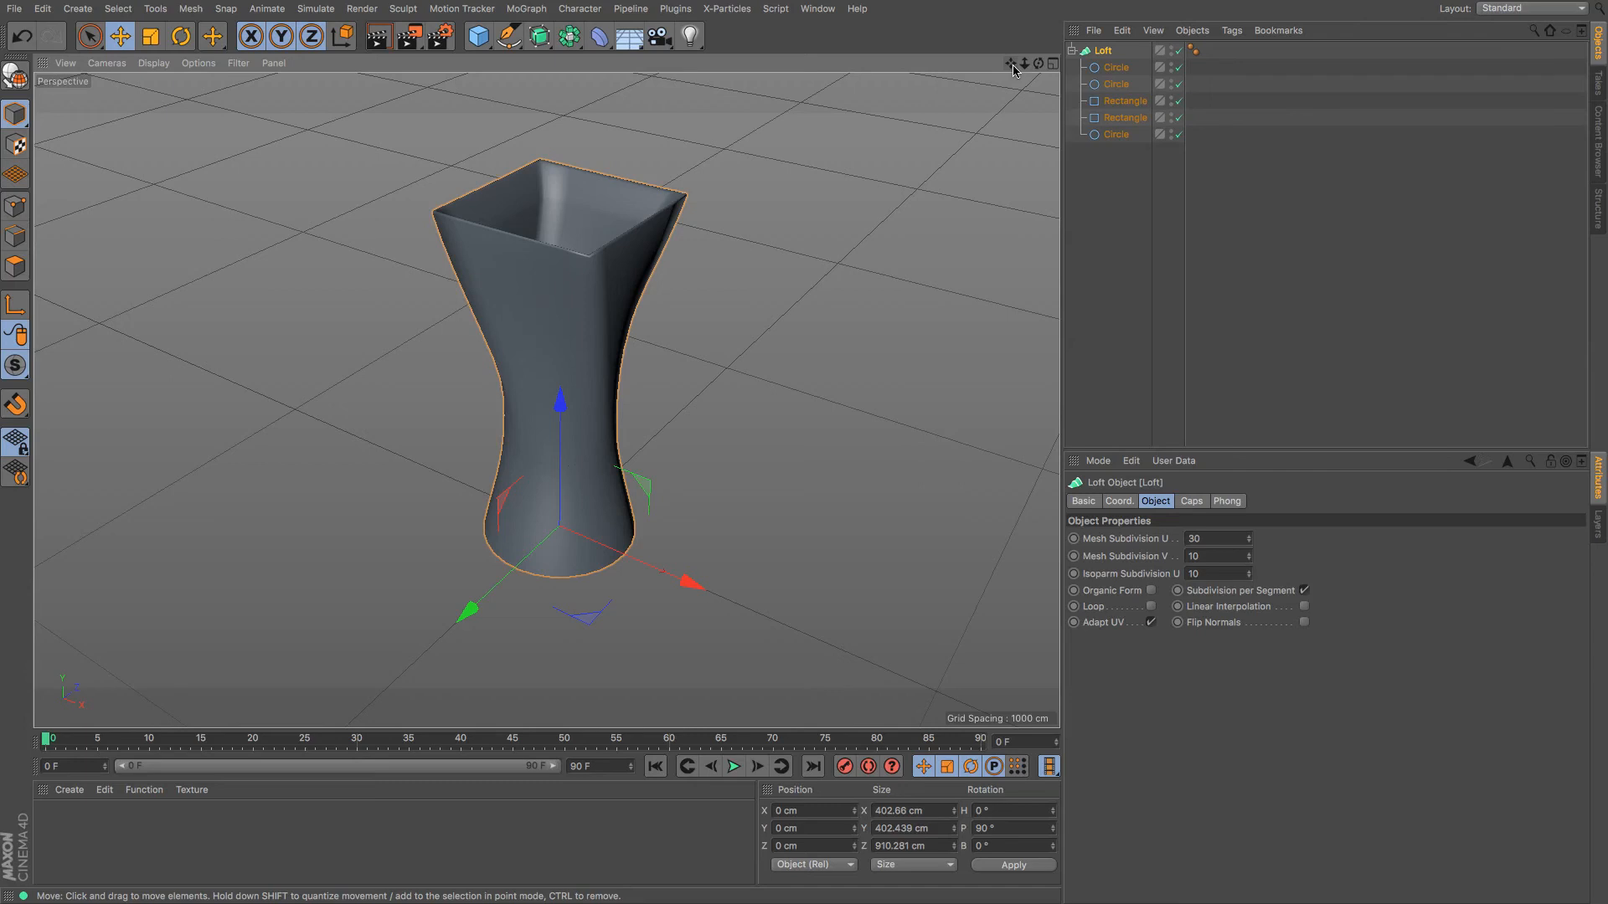
{"action": "left_click", "coordinate": [15, 76]}
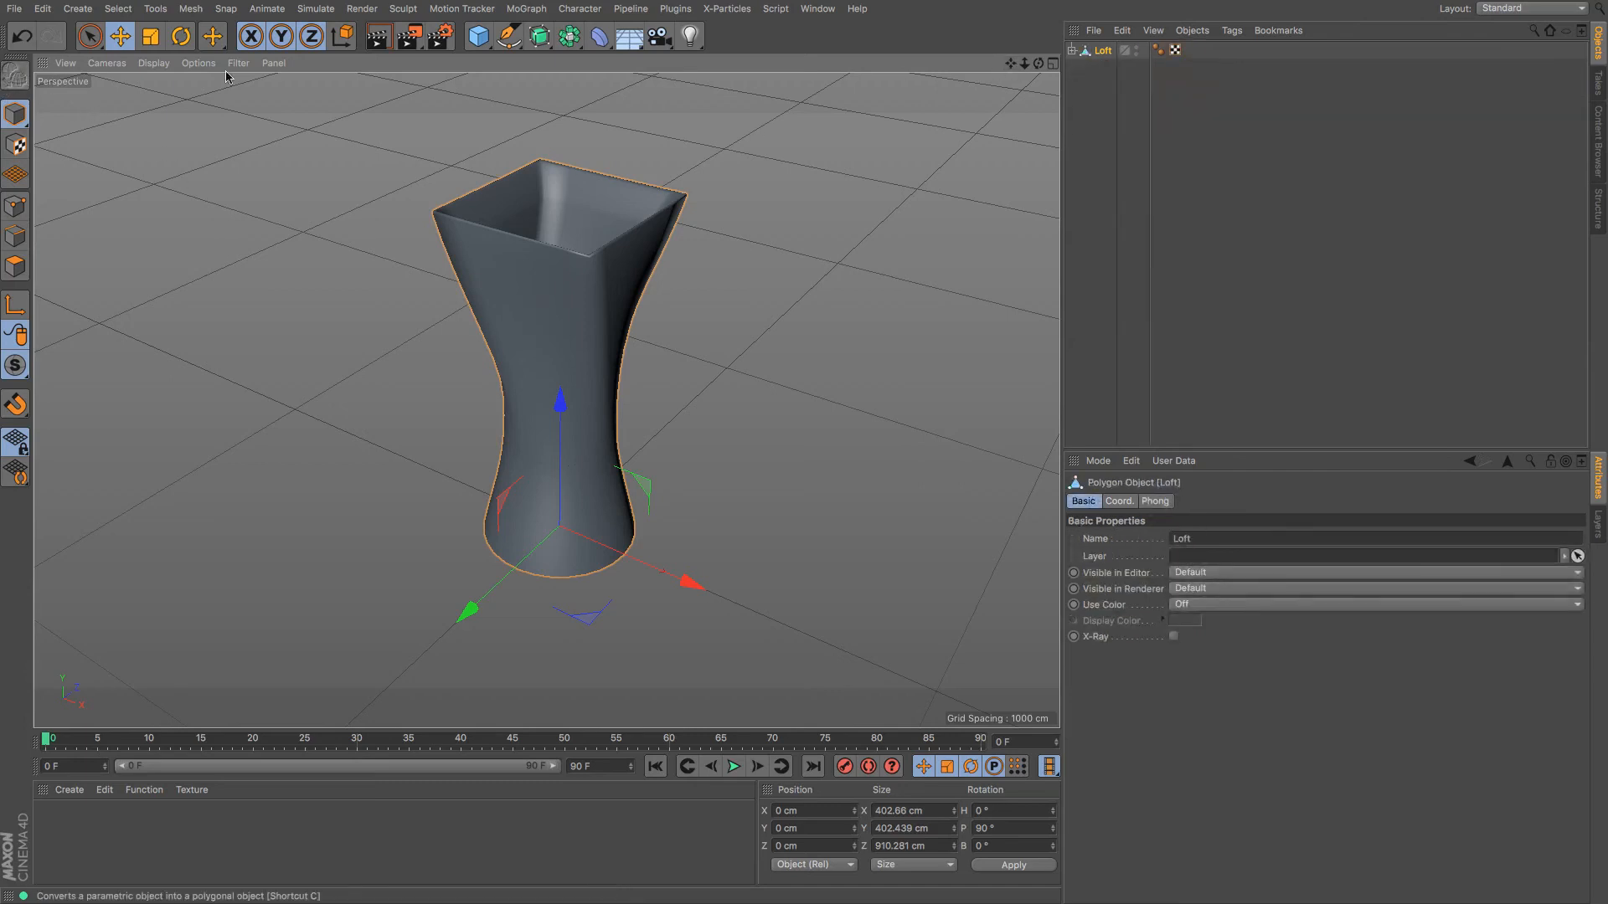
Step: Expand the converted Loft and examine the polygons of Cap 1 and the main Loft mesh in polygon mode
{"action": "left_click", "coordinate": [1072, 50]}
{"action": "left_click", "coordinate": [1113, 67]}
{"action": "left_click", "coordinate": [15, 266]}
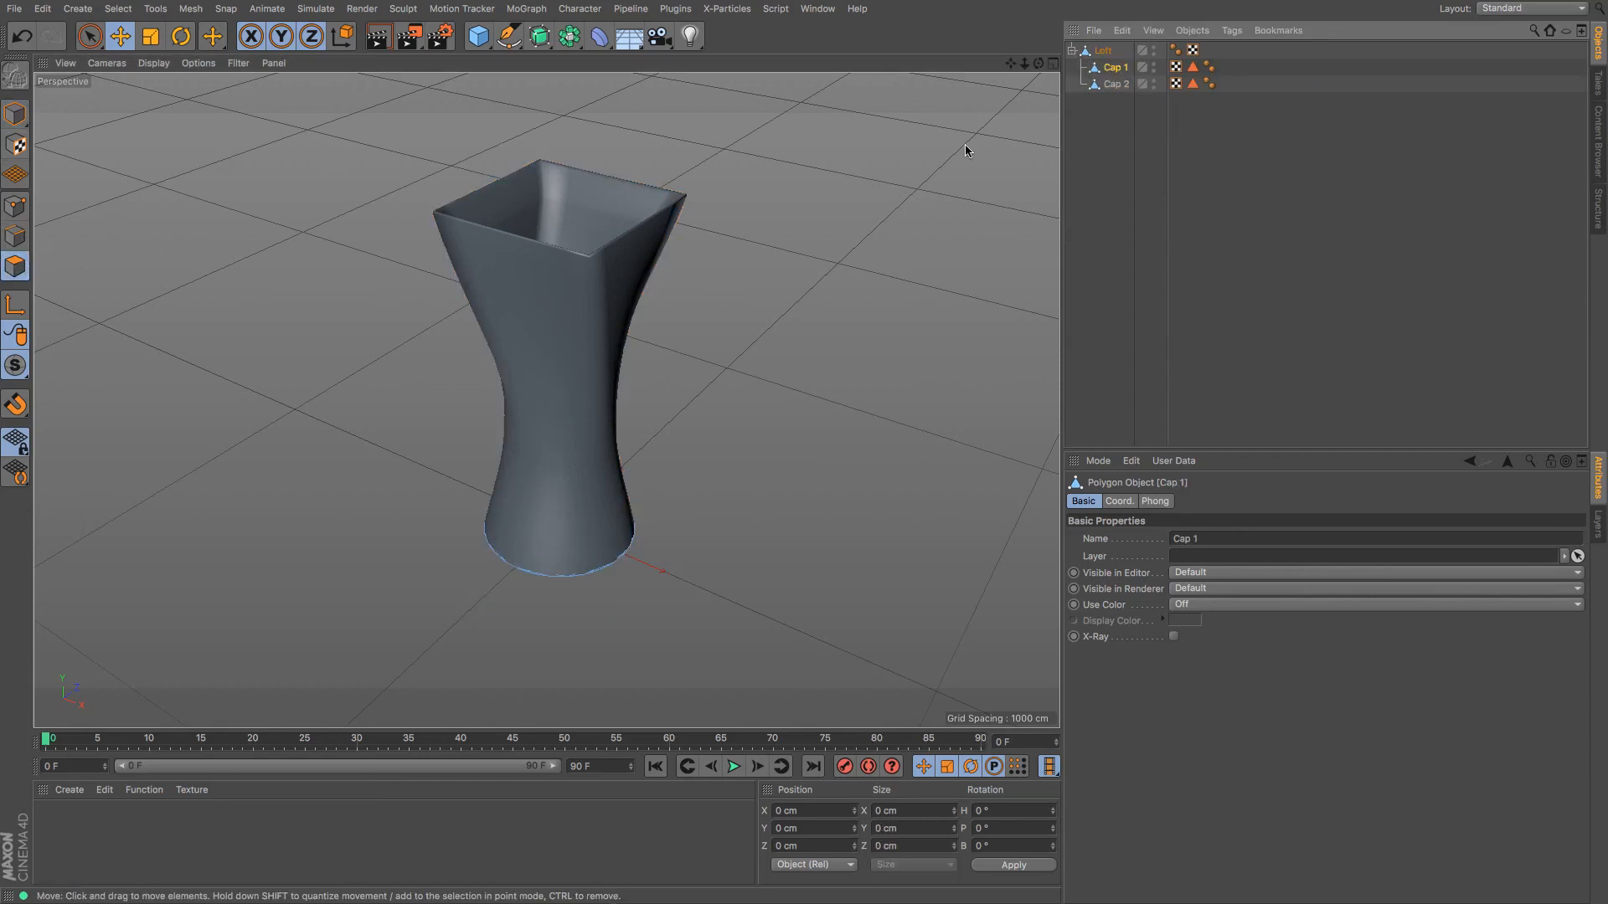
{"action": "left_click", "coordinate": [1103, 51]}
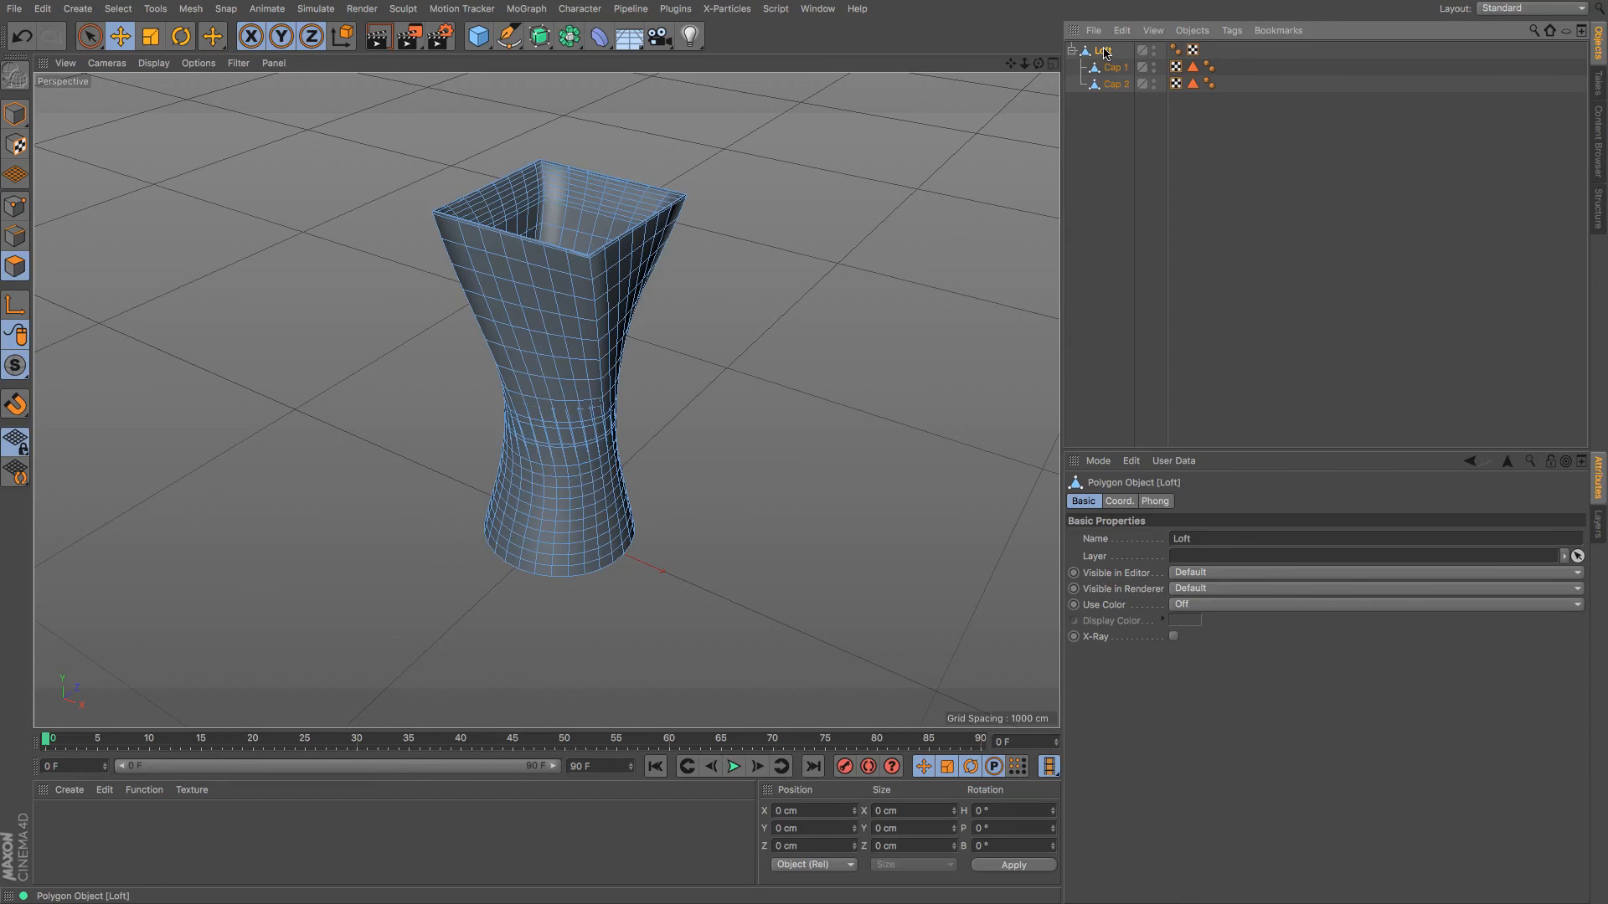